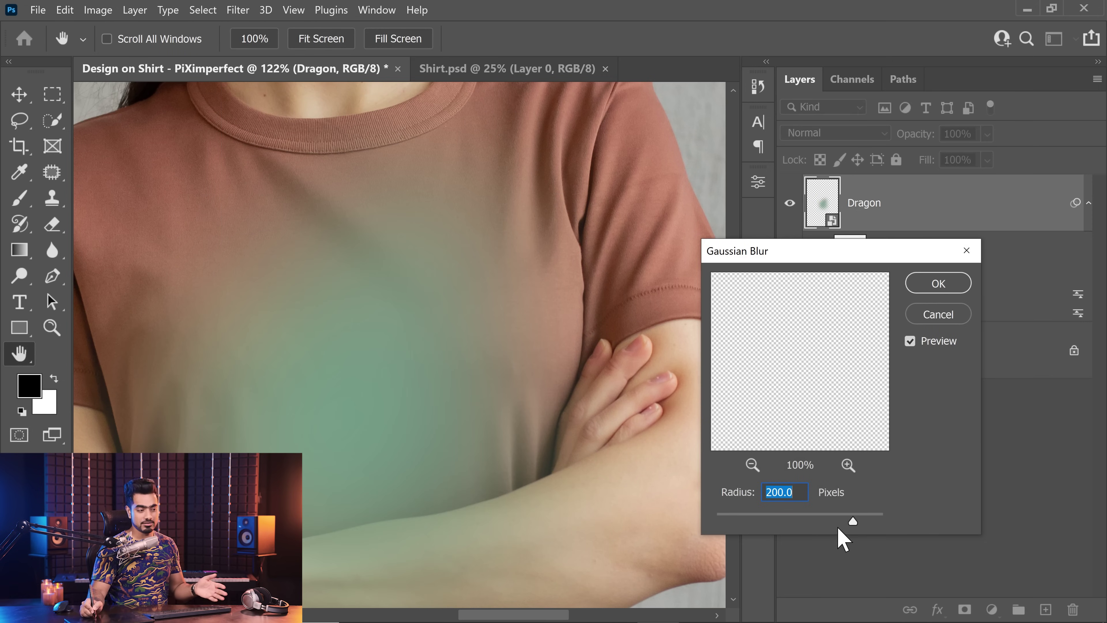
Step: Apply a Gaussian Blur with a 0.6 pixel radius to the Dragon layer
left_click_drag(744, 523, 734, 526)
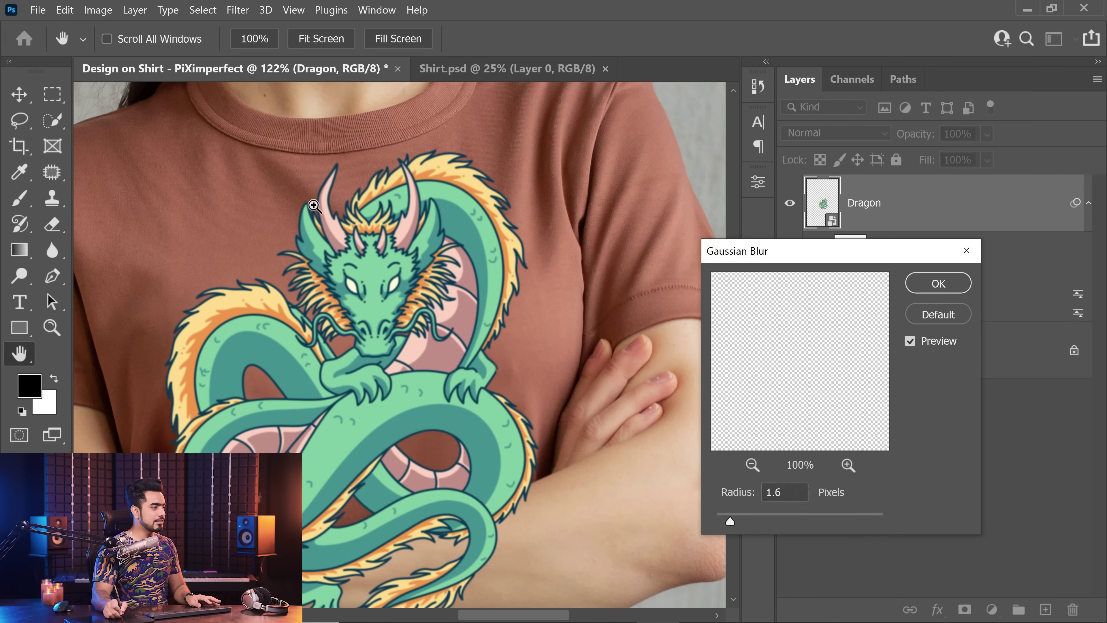
scroll(323, 202, "up", 6)
left_click_drag(373, 339, 389, 426)
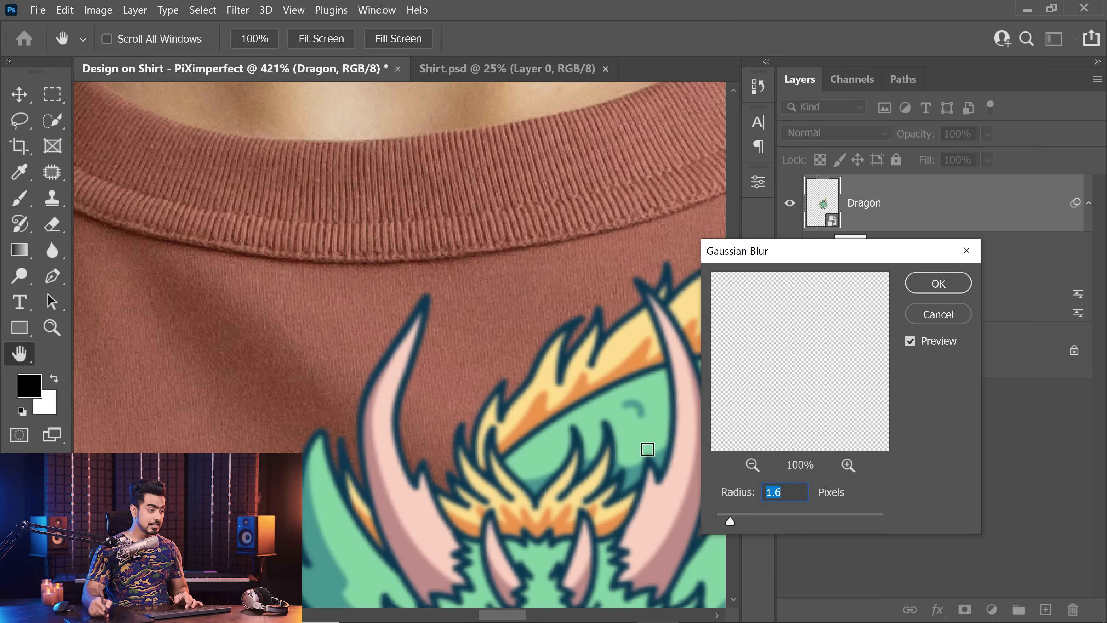
left_click_drag(732, 522, 722, 522)
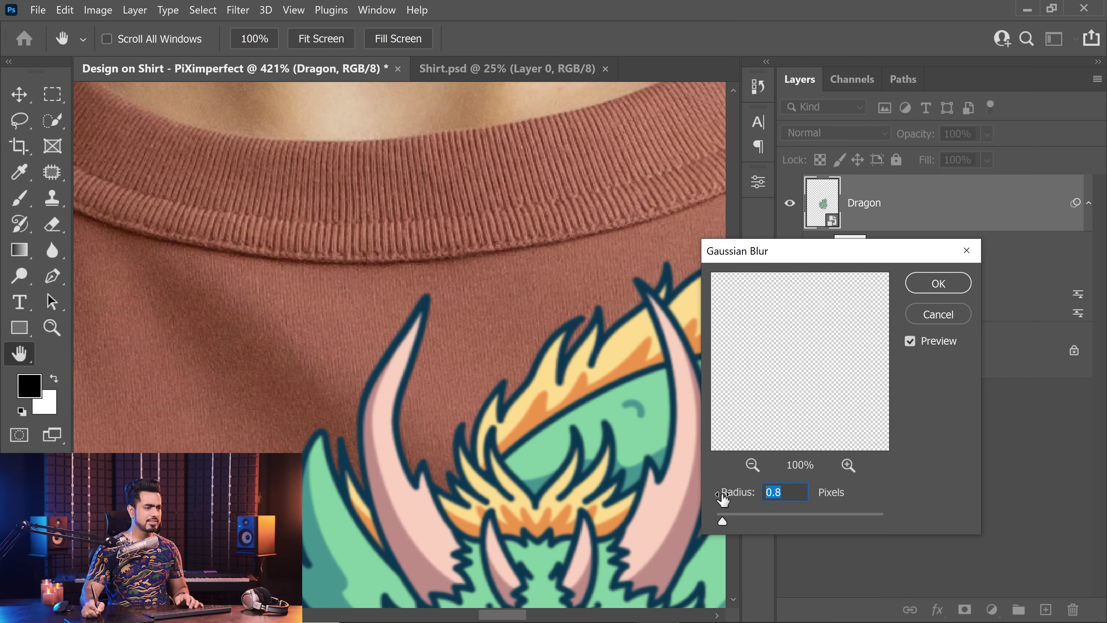
type("0.")
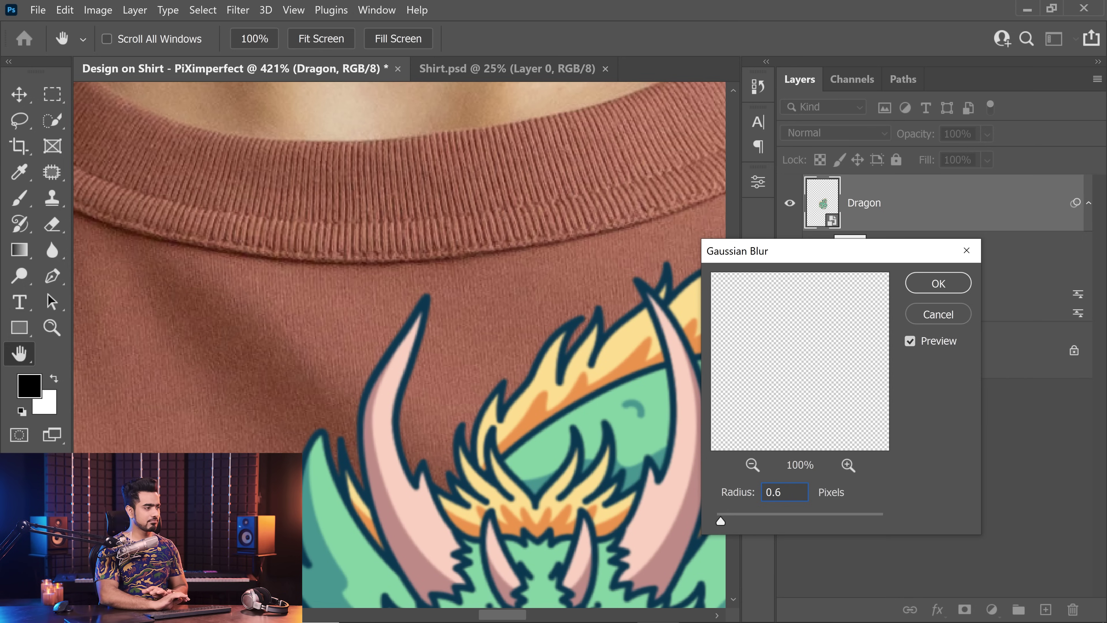
type("6")
left_click(937, 283)
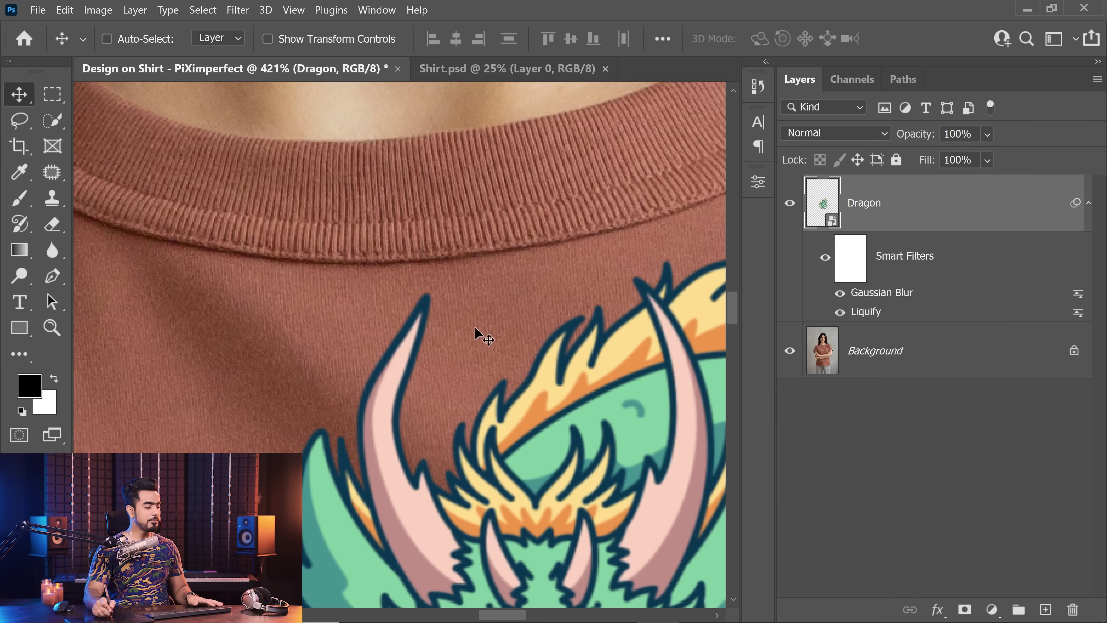
Step: Compare the dragon's horn edges up close with the Gaussian Blur smart filter off and on
left_click_drag(419, 324, 450, 325)
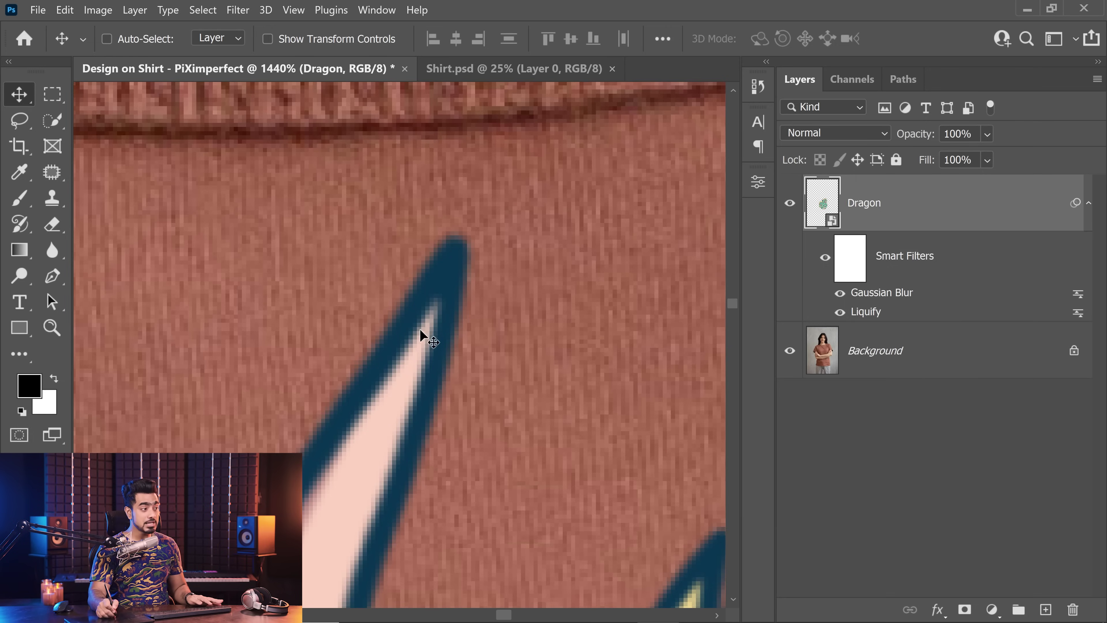
left_click(839, 293)
left_click_drag(529, 322, 440, 188)
left_click(840, 293)
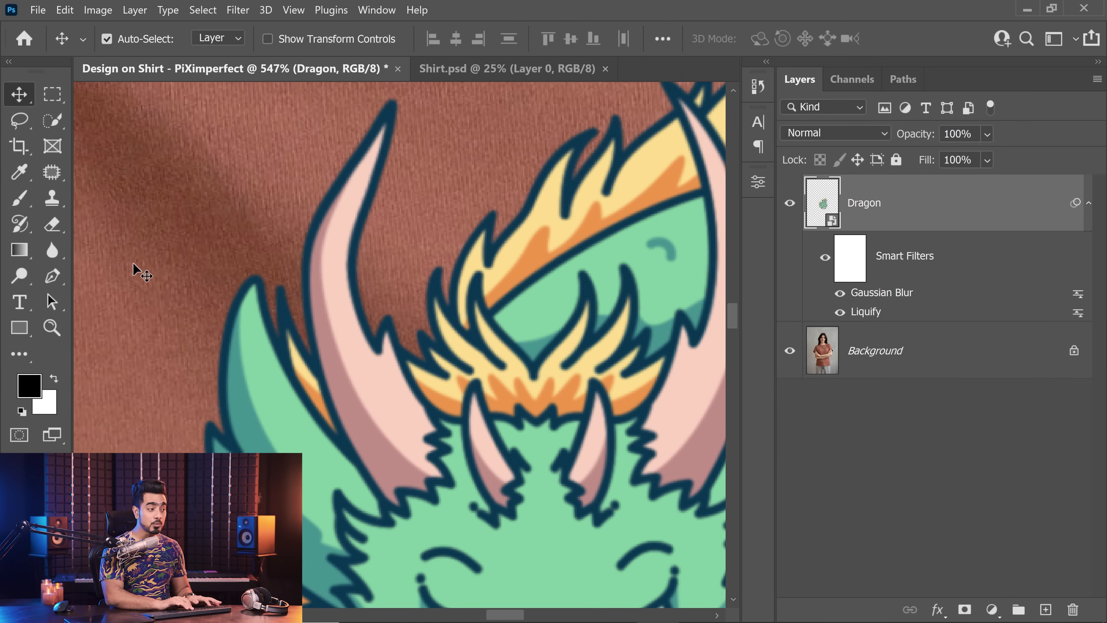
key("ctrl+0")
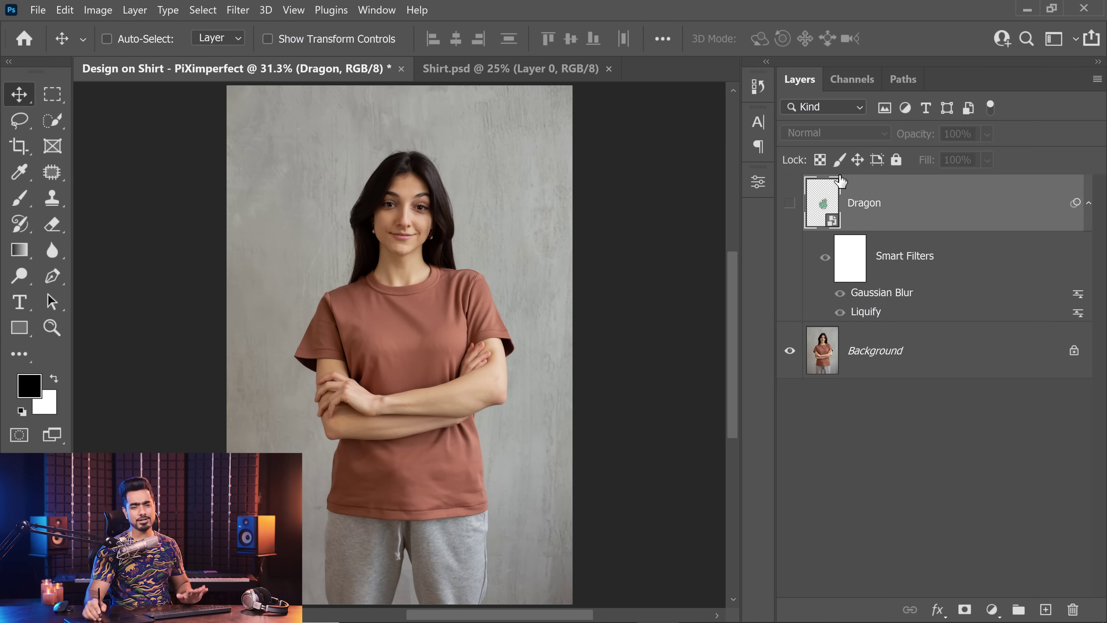
Step: Add a new layer above Dragon and make a rectangular selection over the middle of the shirt
scroll(434, 336, "up", 5)
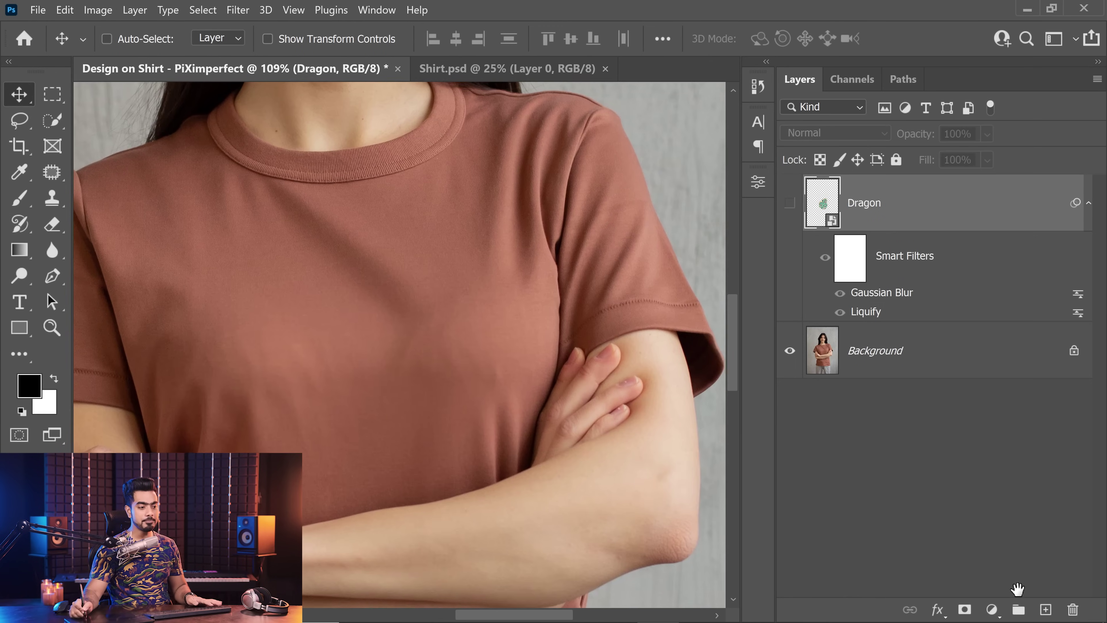
left_click(1049, 610)
left_click(53, 96)
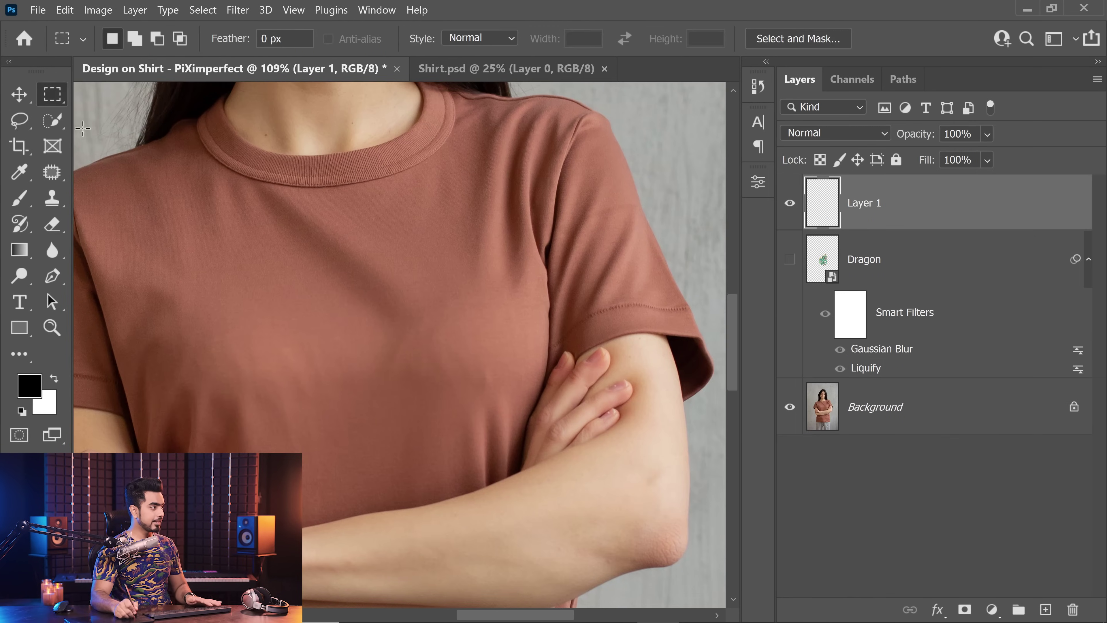
left_click_drag(226, 262, 488, 558)
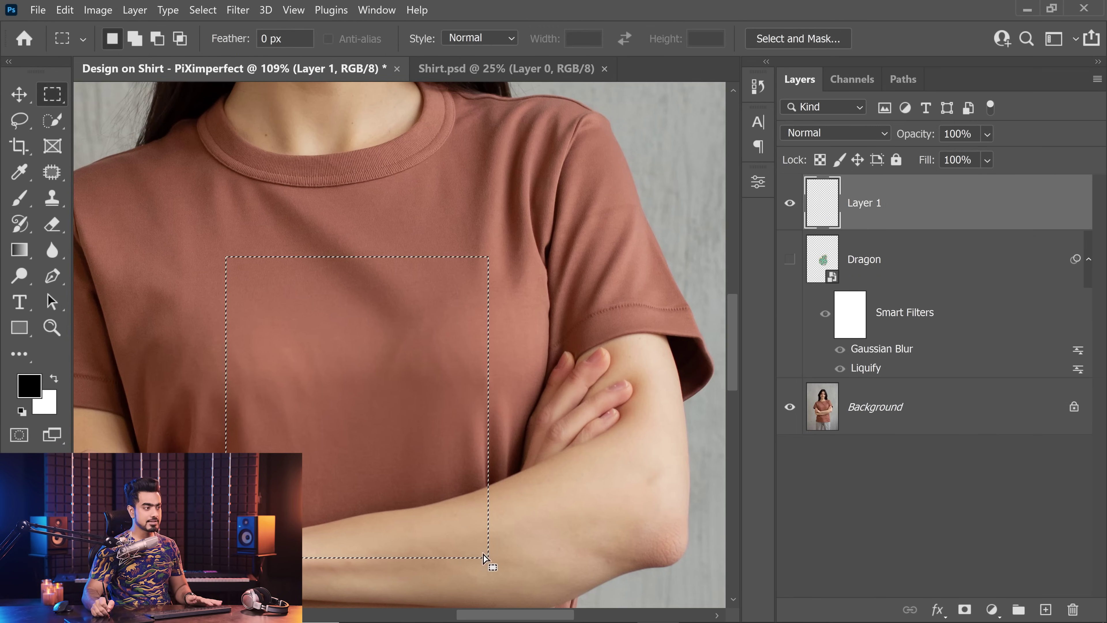
Step: Fill the selection with a horizontal black-to-white linear gradient and deselect it
left_click(17, 252)
left_click(169, 39)
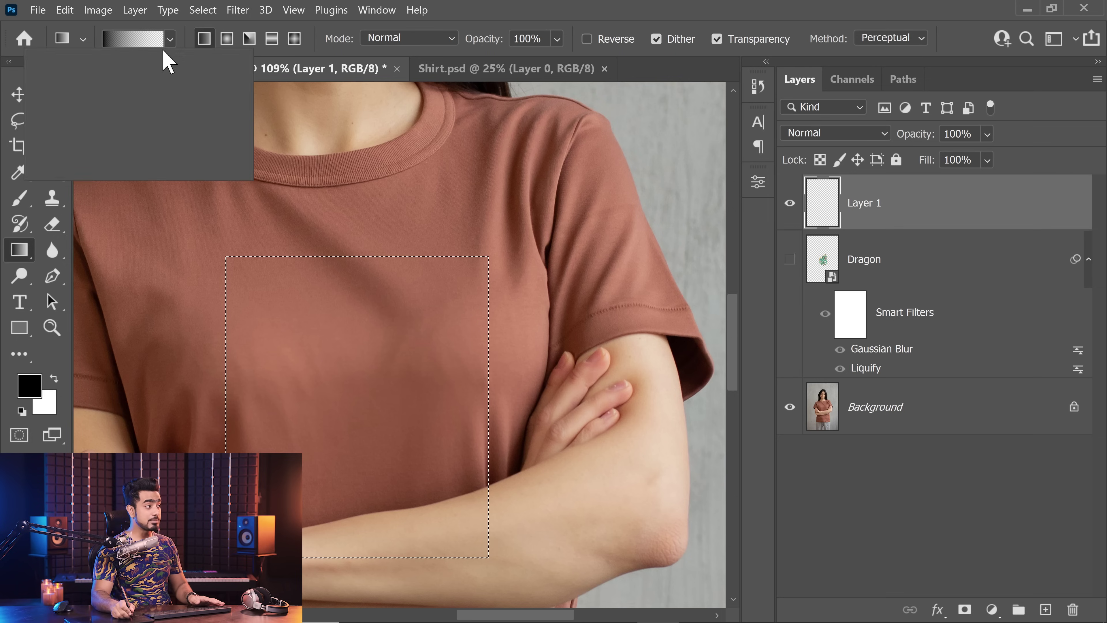
left_click(50, 105)
left_click_drag(233, 373, 491, 370)
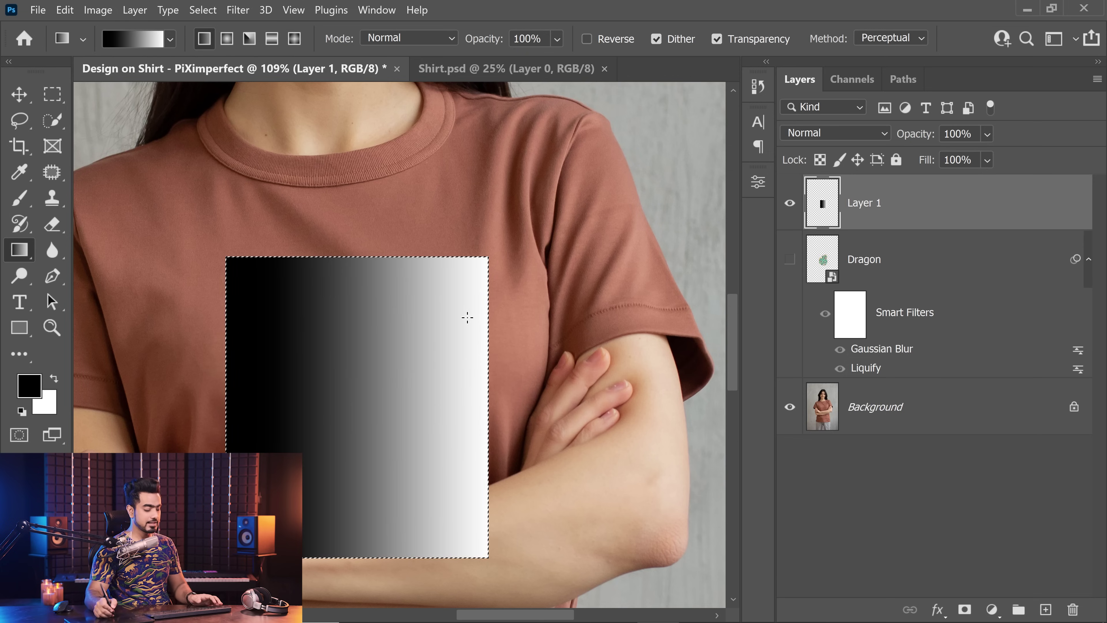
key("ctrl+d")
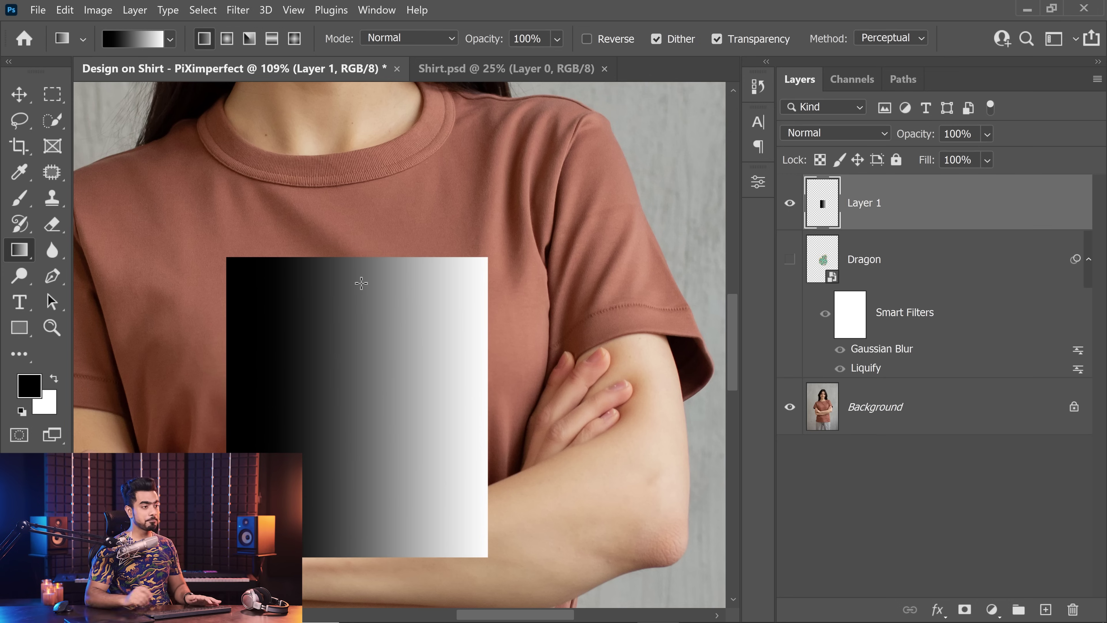
Step: Set the gradient layer's blend mode to Multiply
left_click(829, 133)
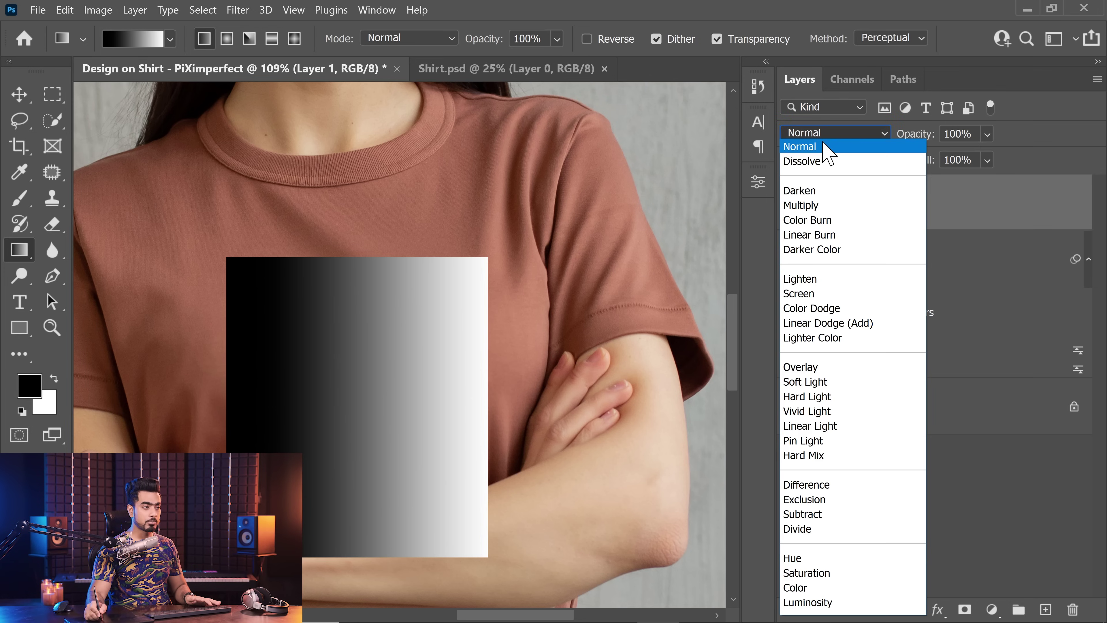
left_click(832, 206)
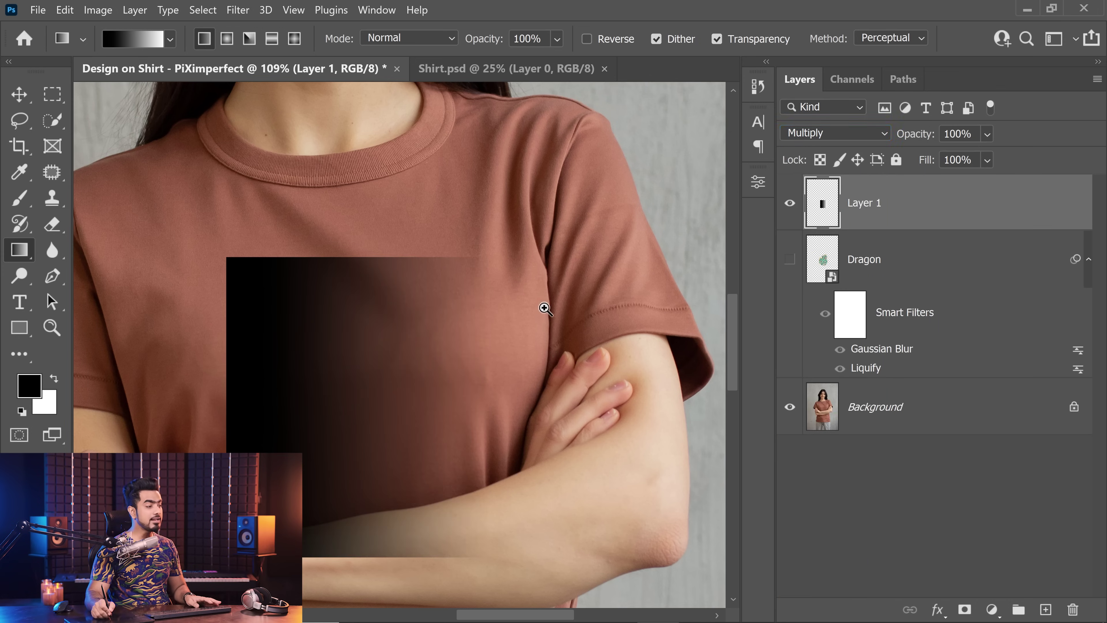
scroll(541, 304, "down", 2)
left_click_drag(536, 308, 513, 365)
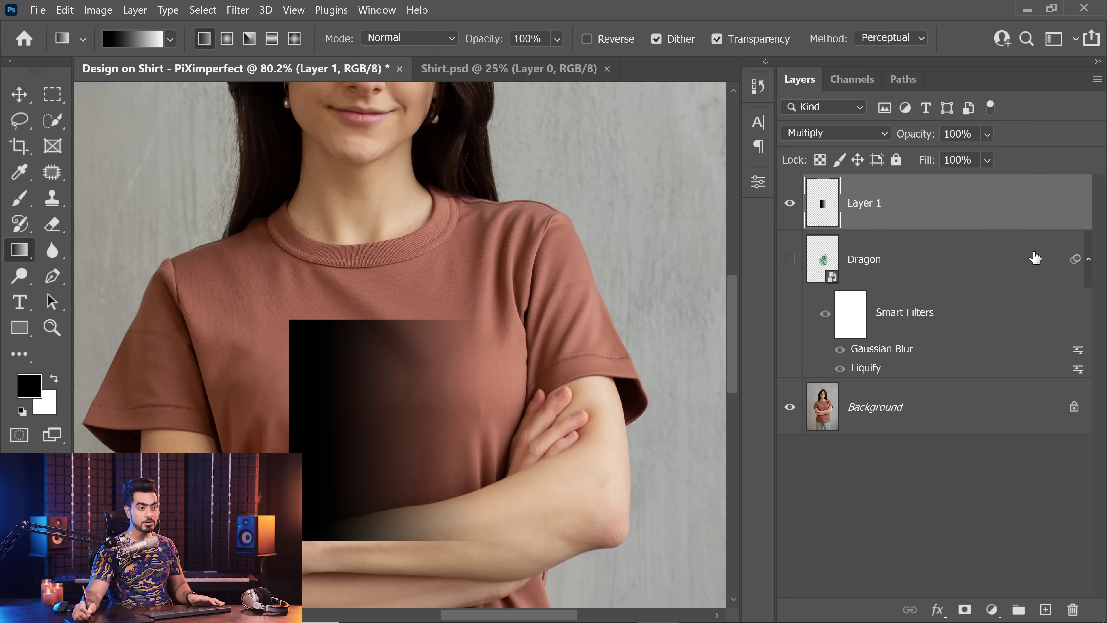
Step: In the gradient layer's Blend If settings, split the Underlying Layer white slider to 88 / 205 and apply
double_click(1017, 224)
left_click_drag(742, 158, 859, 119)
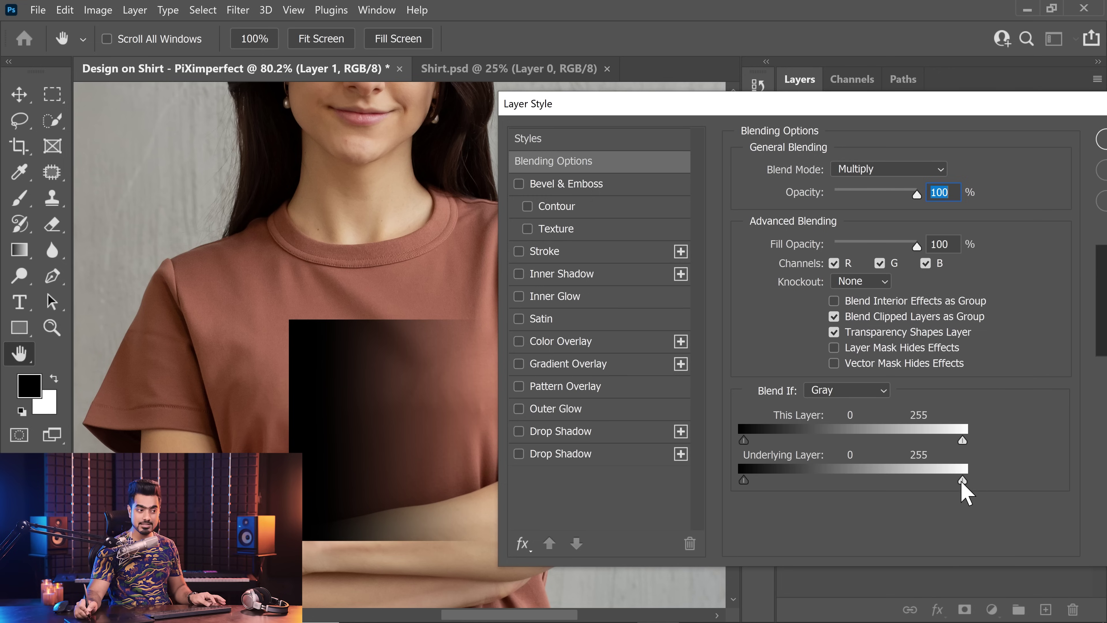
mouse_move(962, 480)
left_mouse_down()
mouse_move(804, 481)
mouse_move(925, 480)
left_mouse_up()
left_click_drag(816, 480, 821, 480)
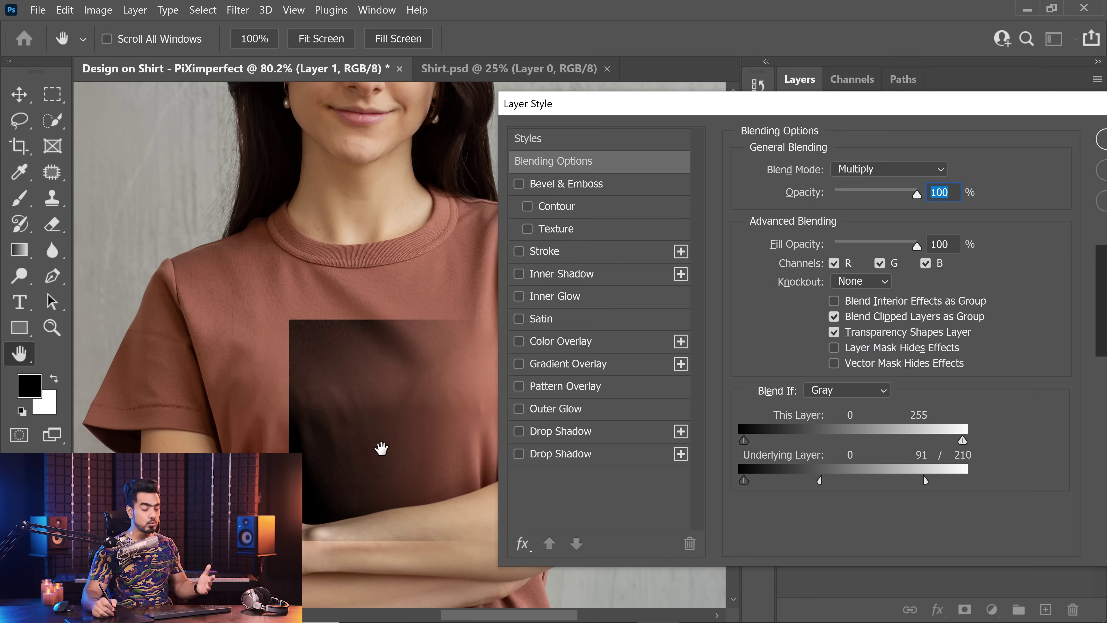
left_click_drag(820, 480, 817, 480)
left_click_drag(925, 479, 921, 479)
left_click_drag(885, 110, 852, 108)
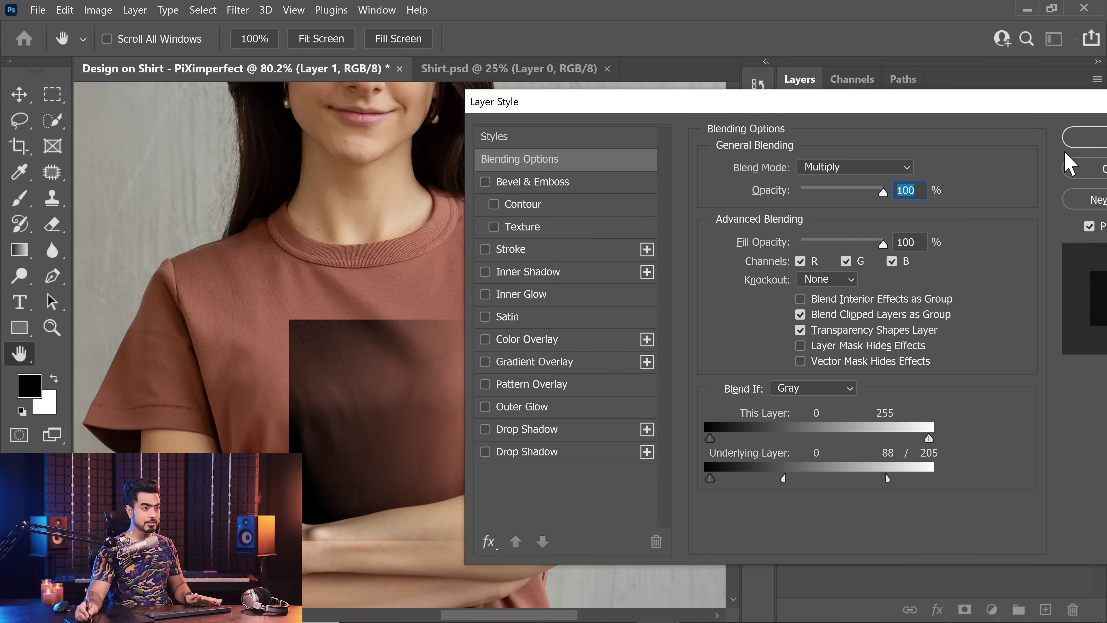
left_click(1081, 139)
key("g")
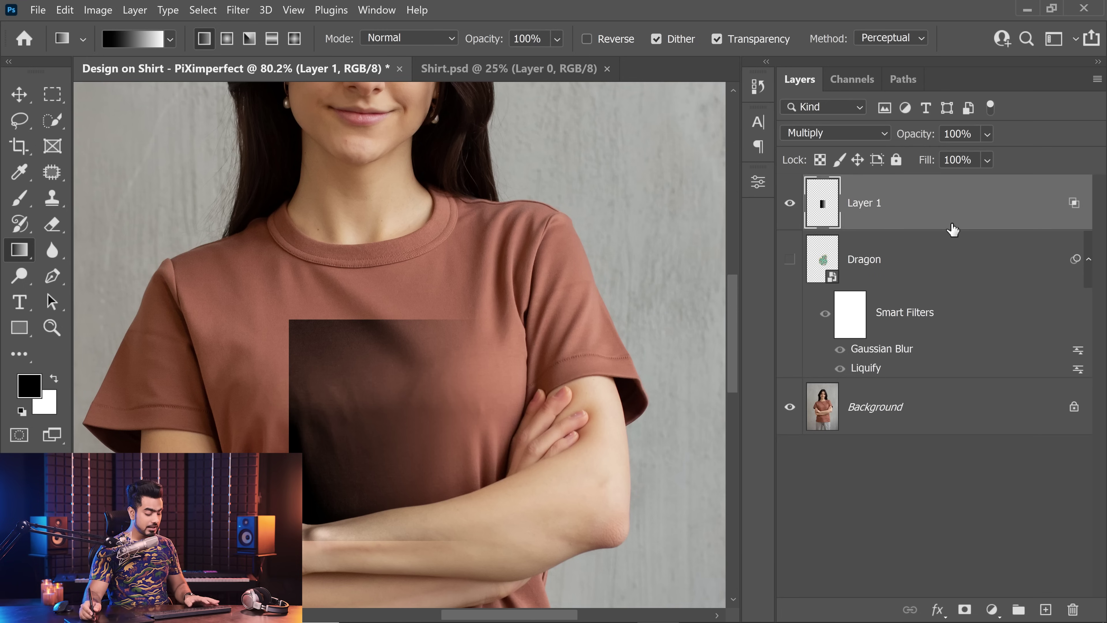
Step: Duplicate the gradient layer and set the copy's blend mode to Screen
key("ctrl+j")
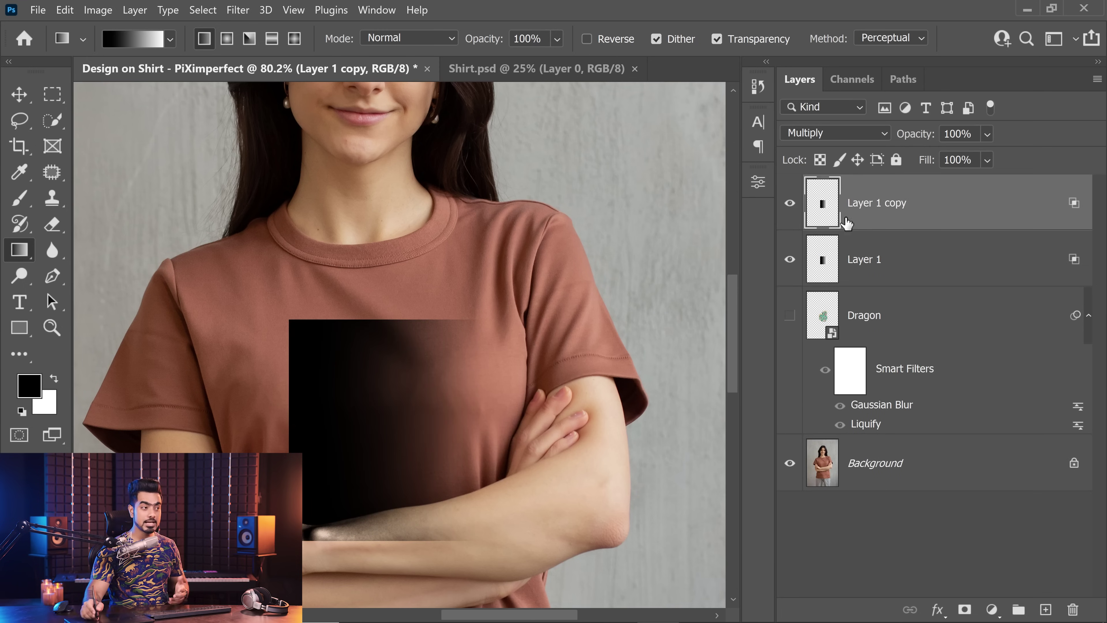
left_click(843, 133)
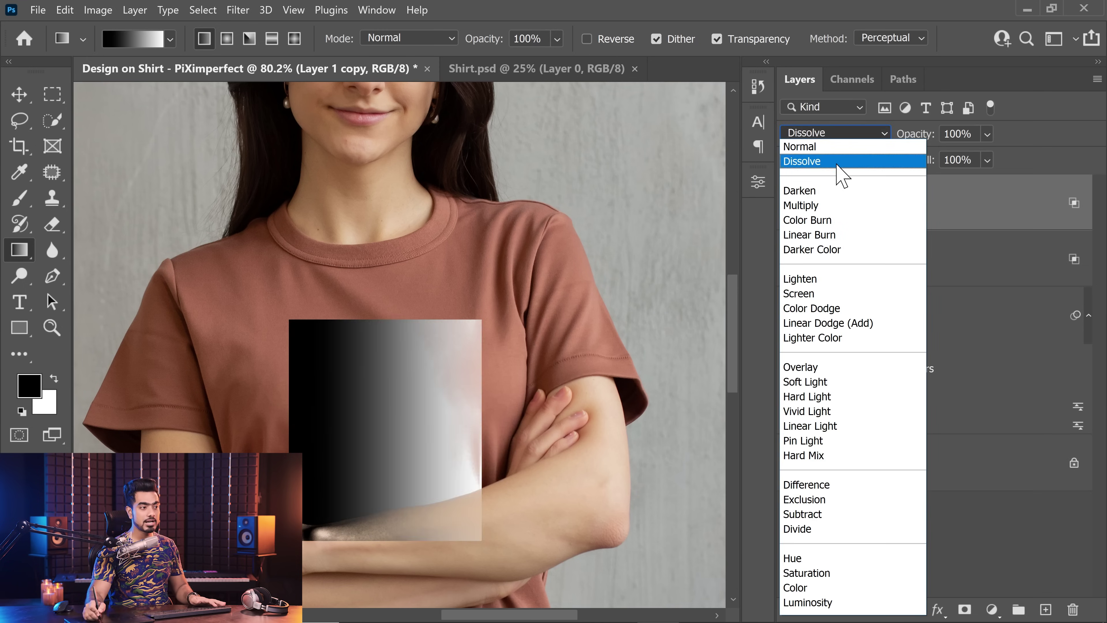
left_click(830, 295)
Step: Try a Blend If Underlying Layer range of 92 to 255 on the Screen copy, and cancel the changes
double_click(1035, 214)
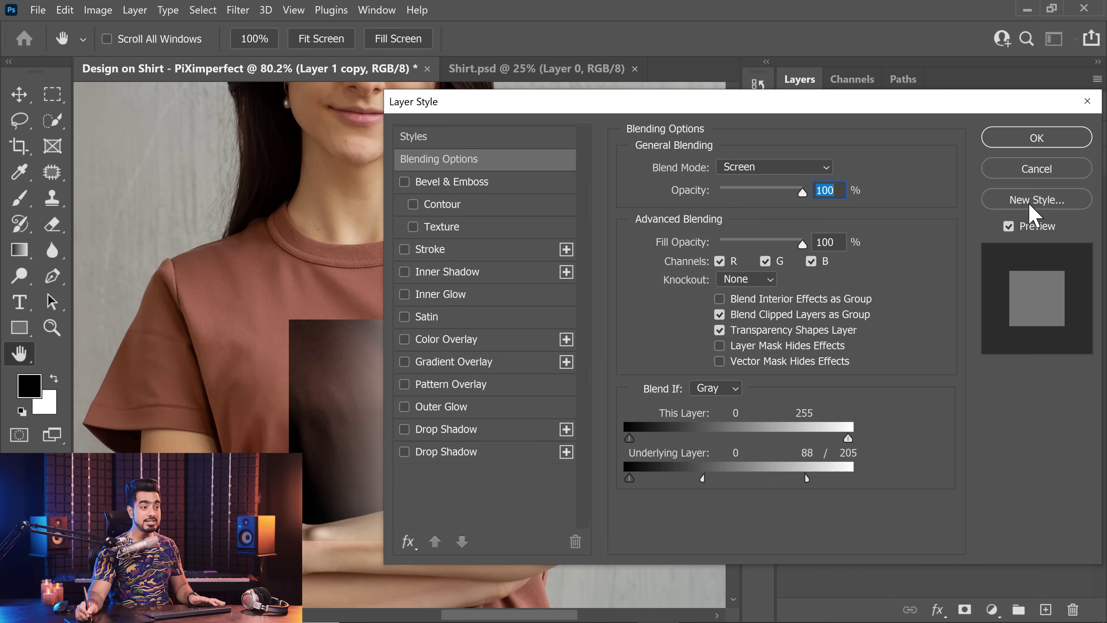
left_click_drag(712, 103, 896, 112)
left_click_drag(887, 487, 1093, 488)
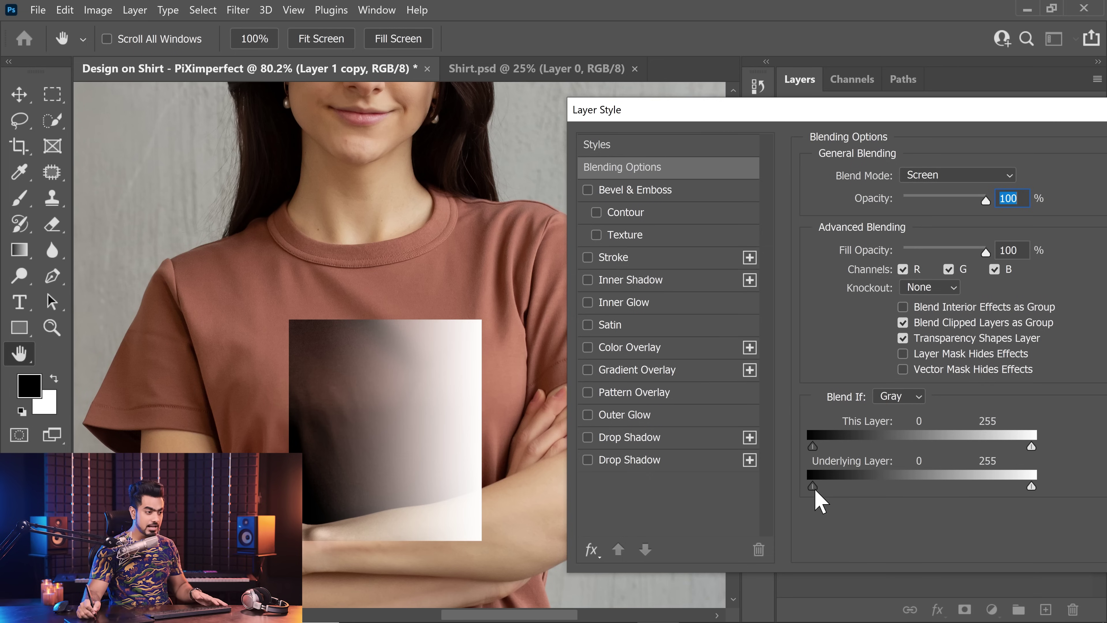
left_click_drag(814, 489, 851, 489)
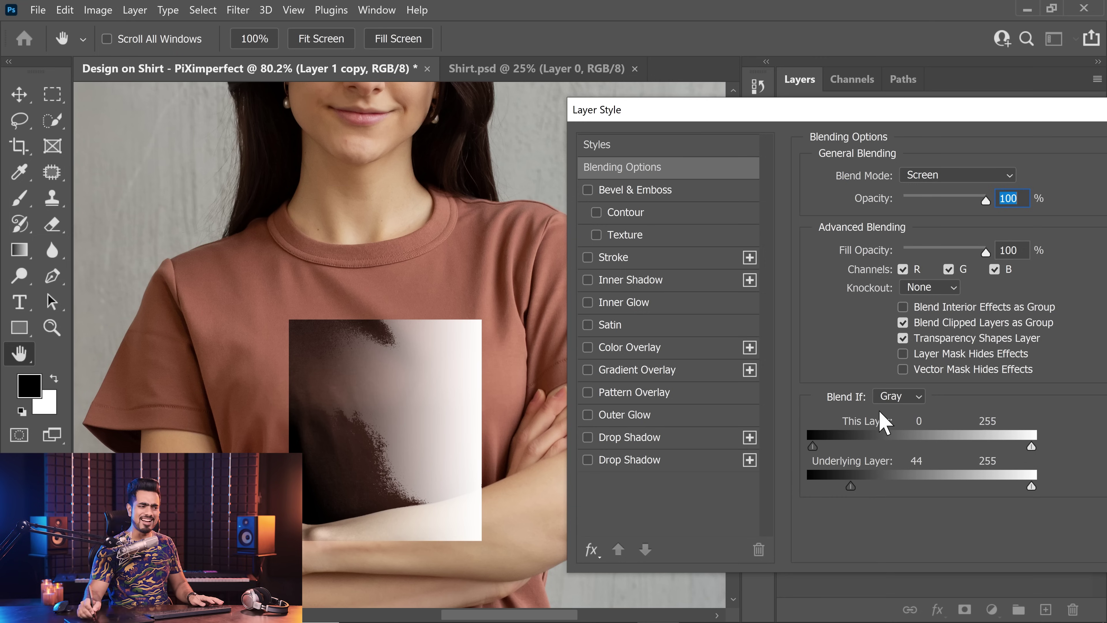
left_click_drag(851, 486, 891, 488)
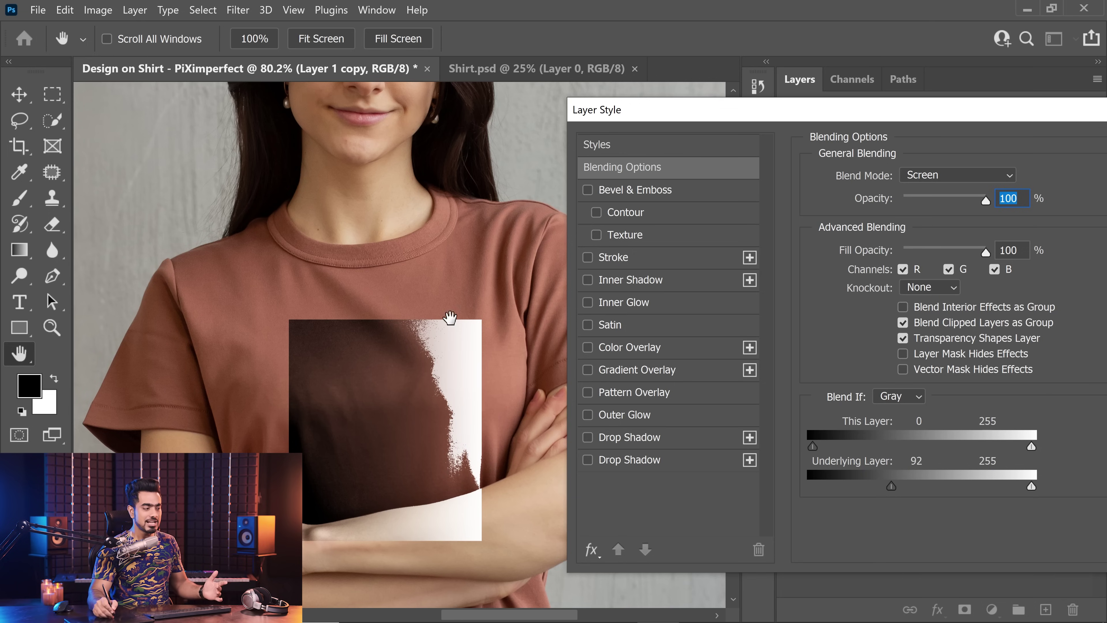
left_click_drag(872, 110, 275, 69)
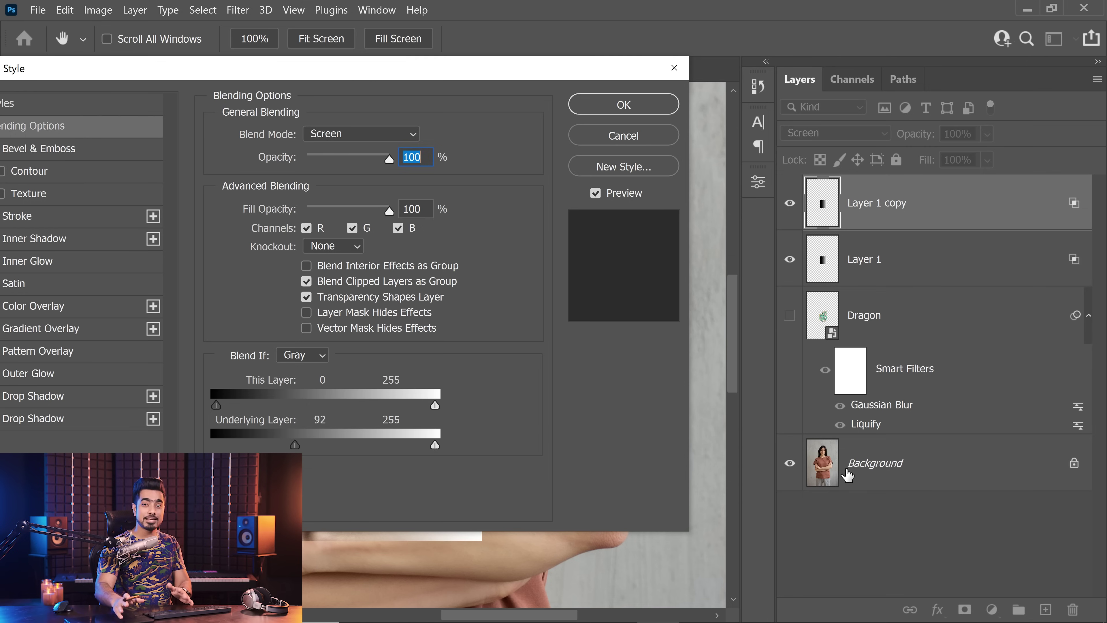
left_click(654, 136)
Step: Delete both gradient layers and toggle the Dragon layer's visibility, leaving it hidden
left_click(939, 260, "shift")
left_click_drag(969, 279, 1070, 611)
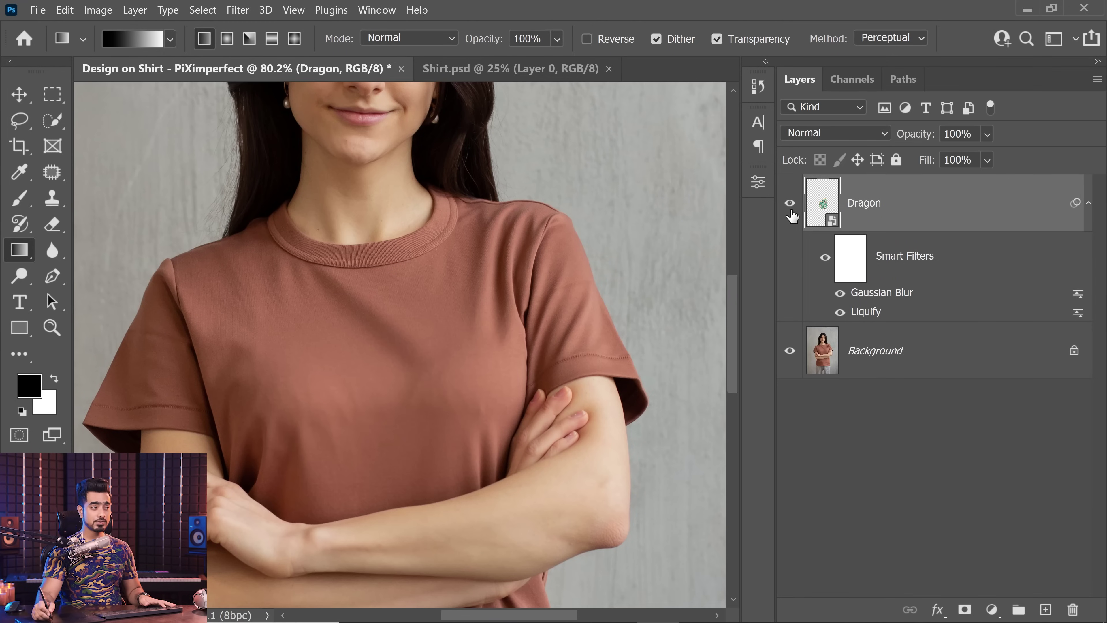
left_click(790, 204)
left_click(790, 204)
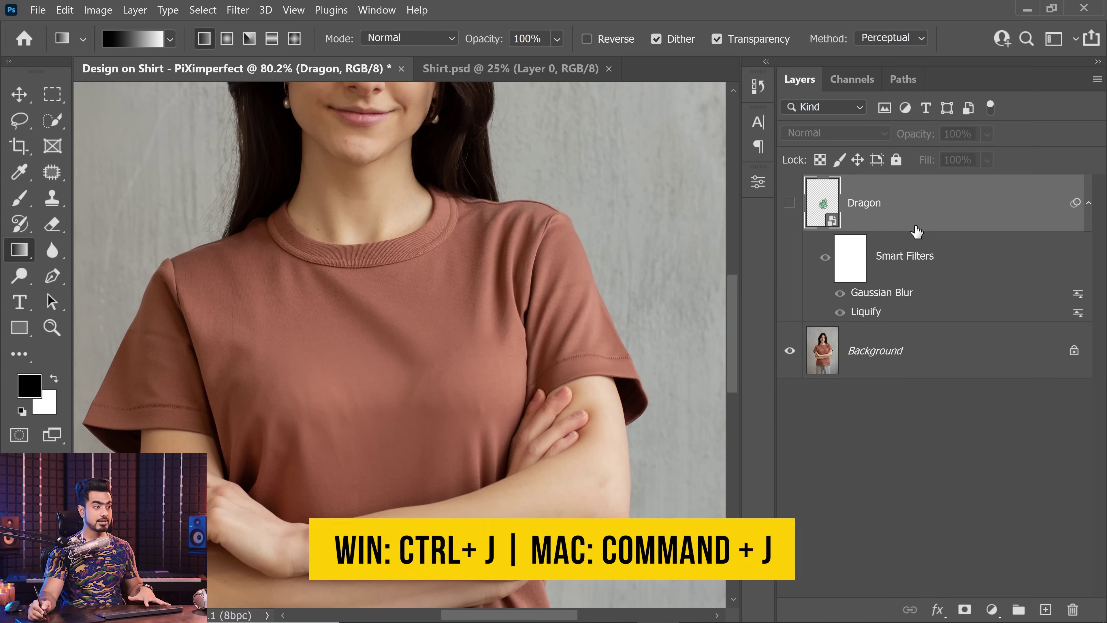
Step: Duplicate the Dragon layer and rename the copy "Multiply"
key("ctrl+j")
double_click(881, 203)
type("Multiply")
key("Return")
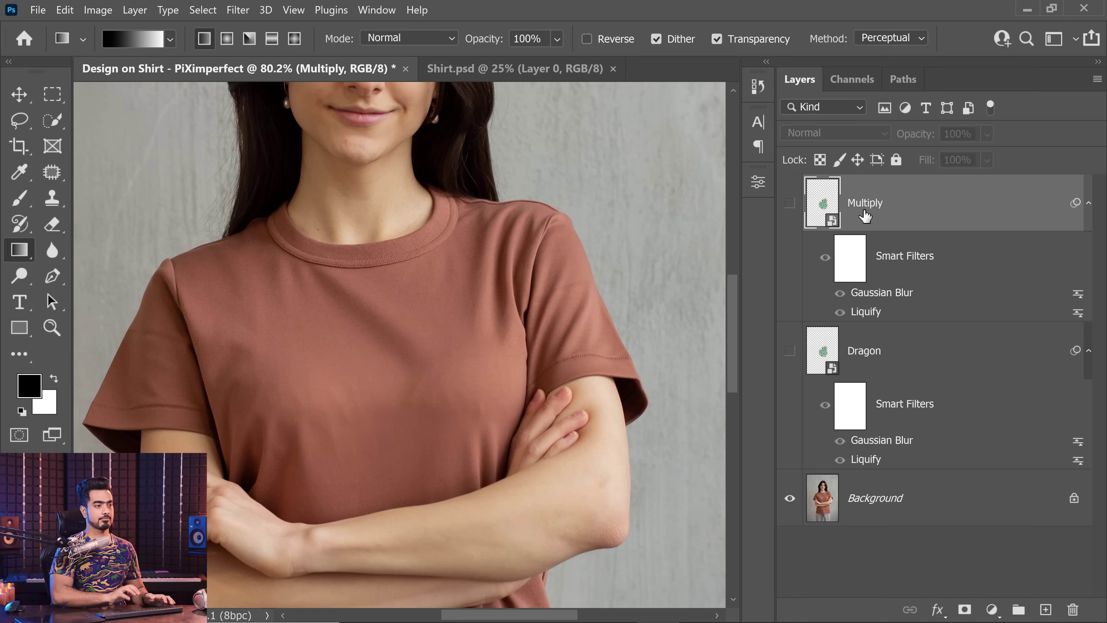
Step: Show the Multiply layer, set its blend mode to Multiply, and hide it again
left_click(790, 203)
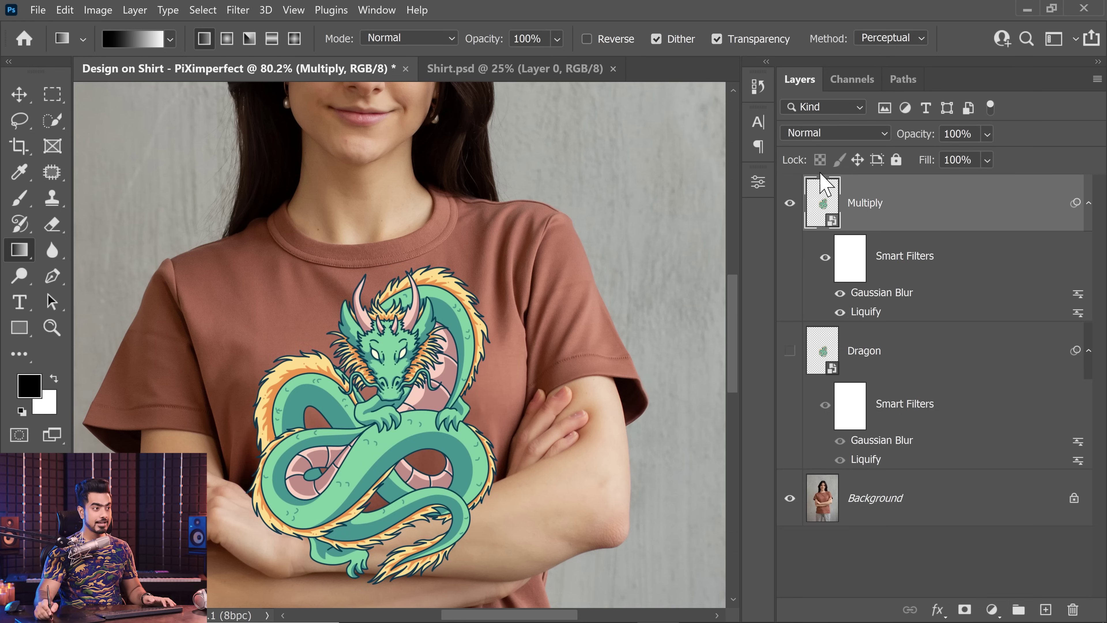
left_click(809, 132)
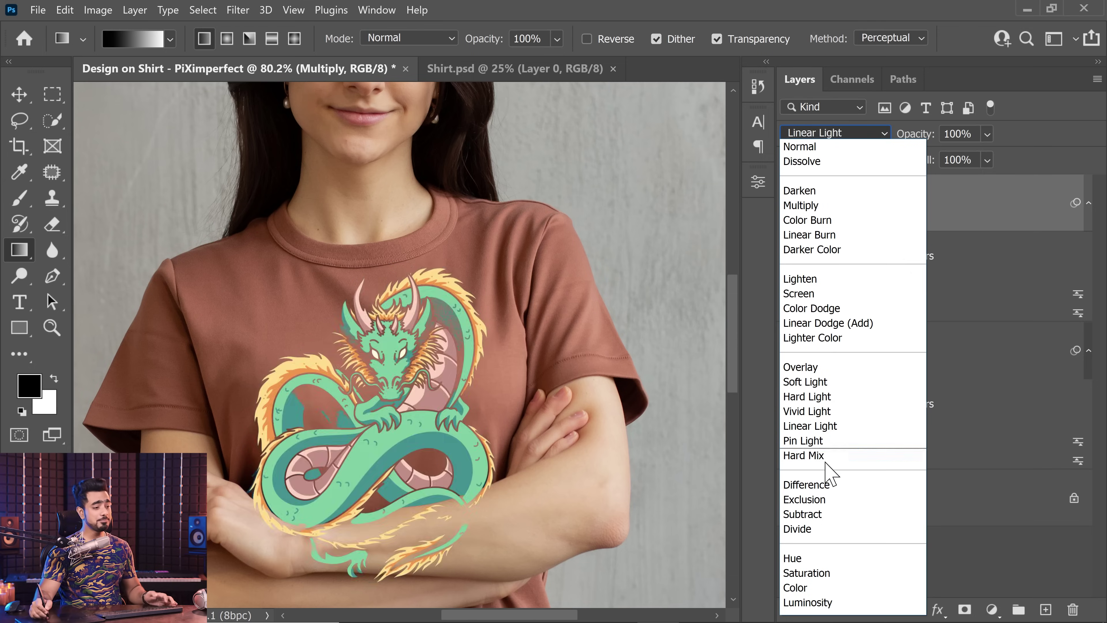
left_click(811, 209)
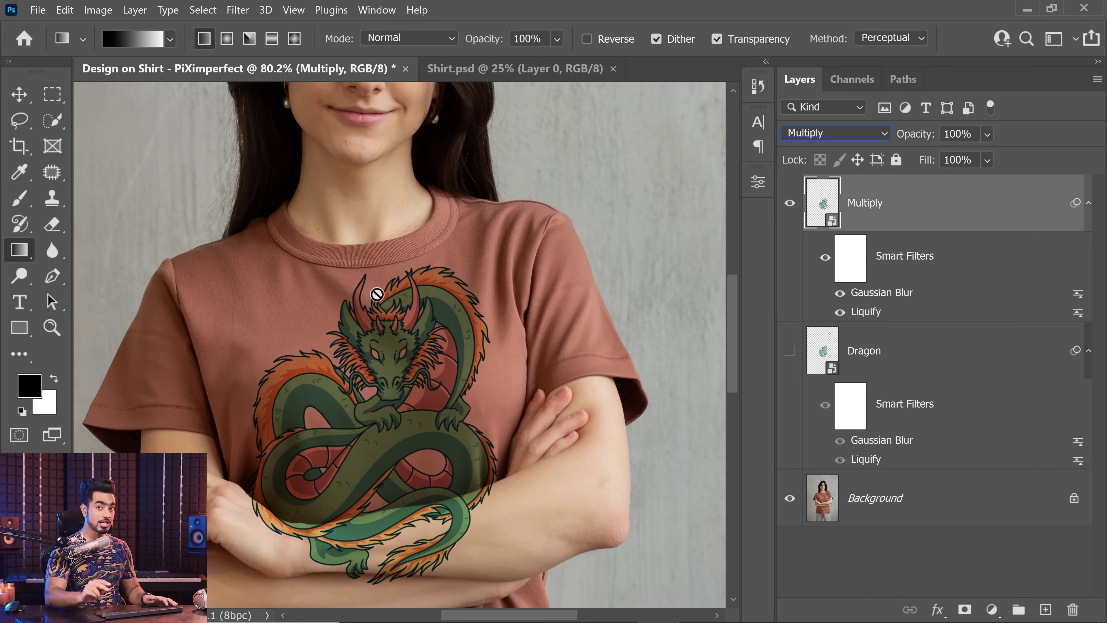
left_click(790, 204)
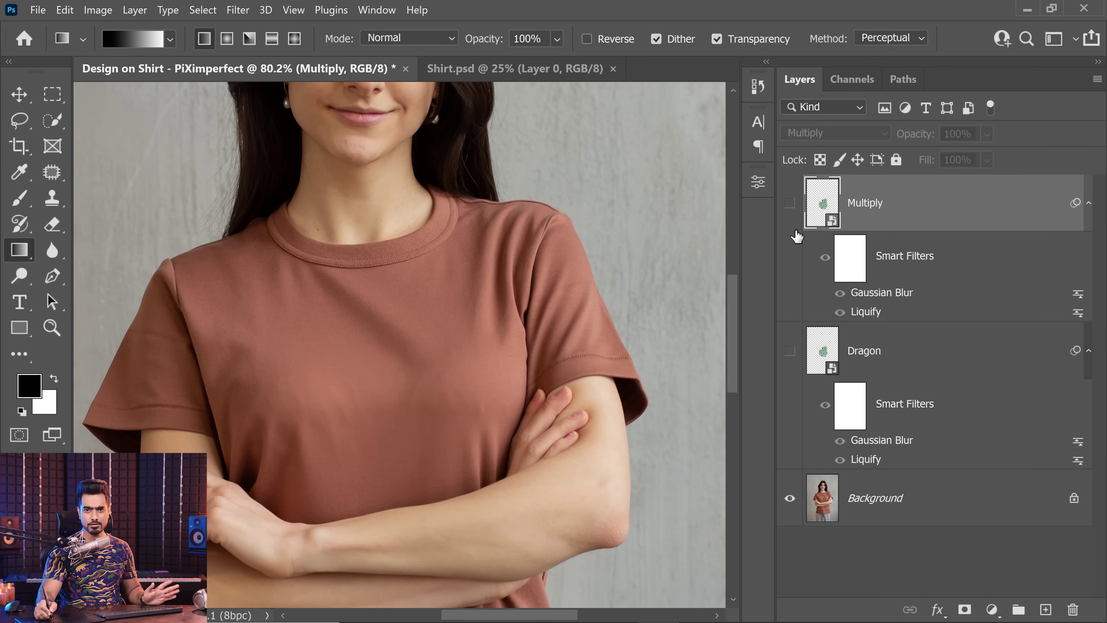
Step: Load the RGB channel's luminosity as a selection, show the Multiply layer, and add a layer mask to it from that selection
left_click(852, 79)
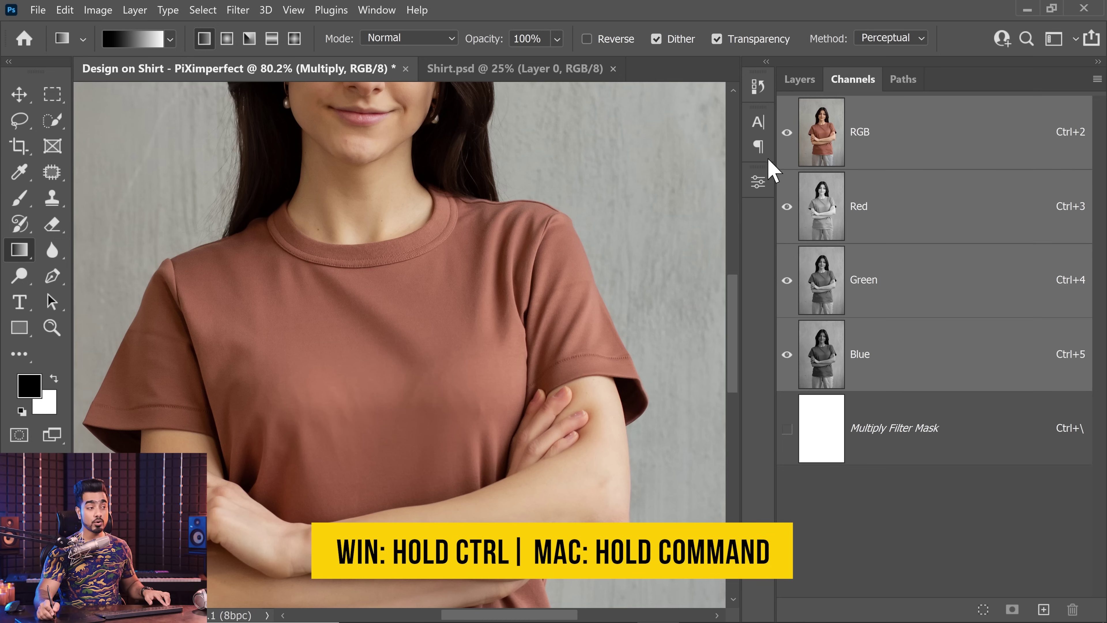
left_click(823, 152, "ctrl")
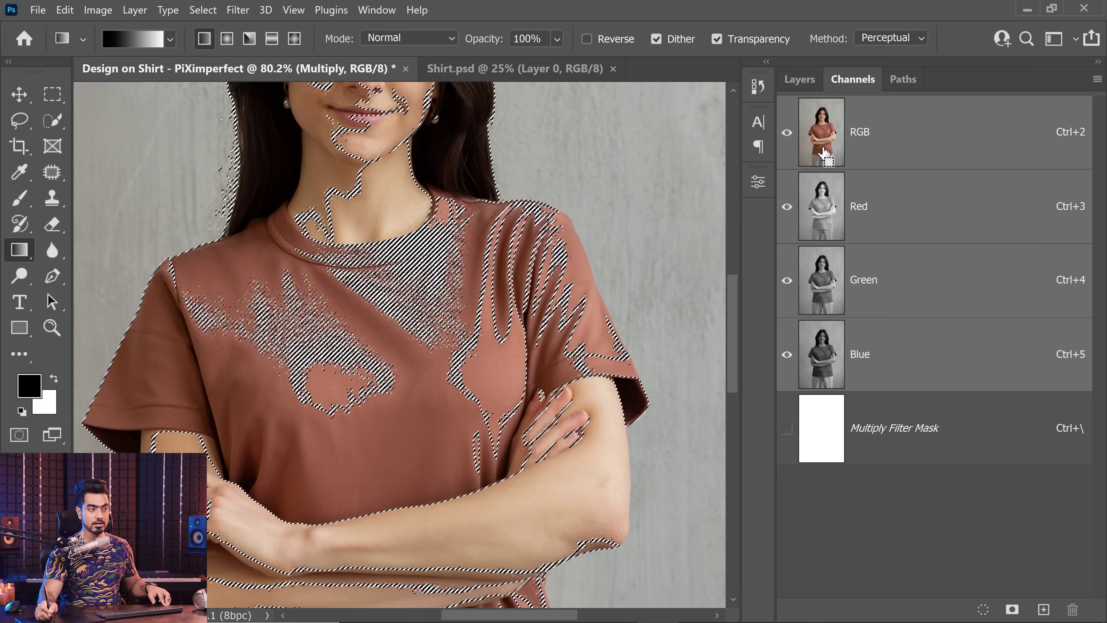
left_click(801, 86)
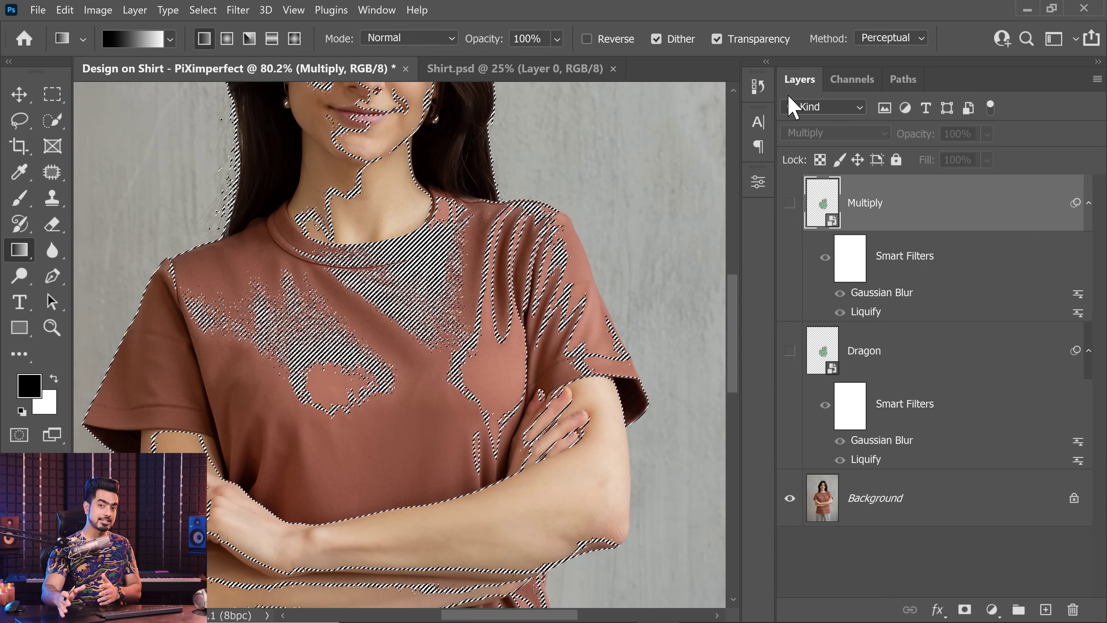
left_click(788, 206)
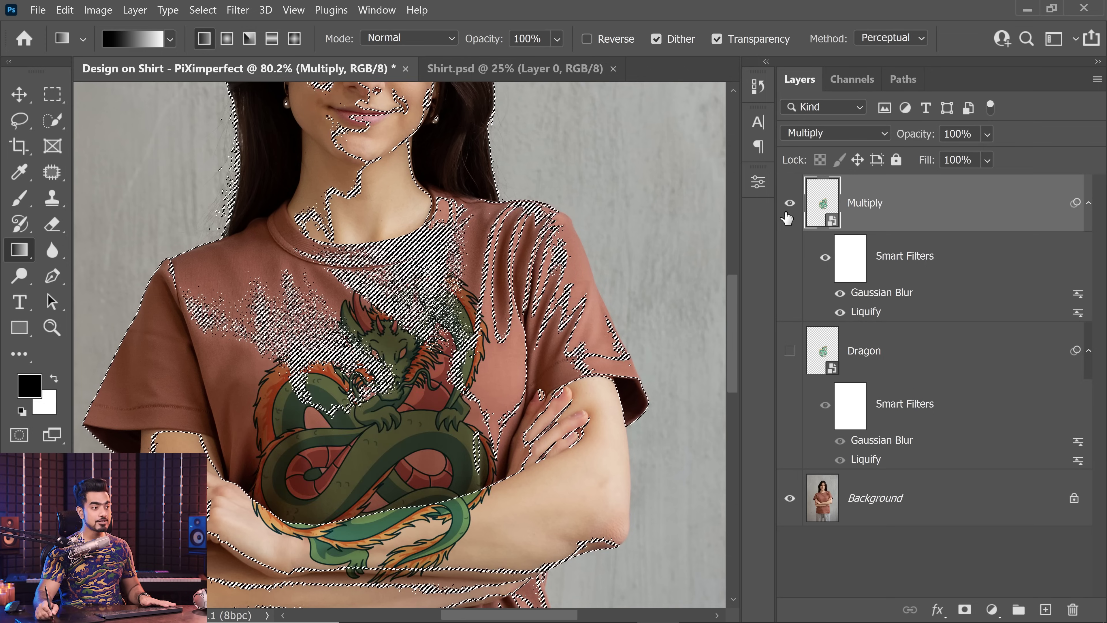
left_click(965, 610)
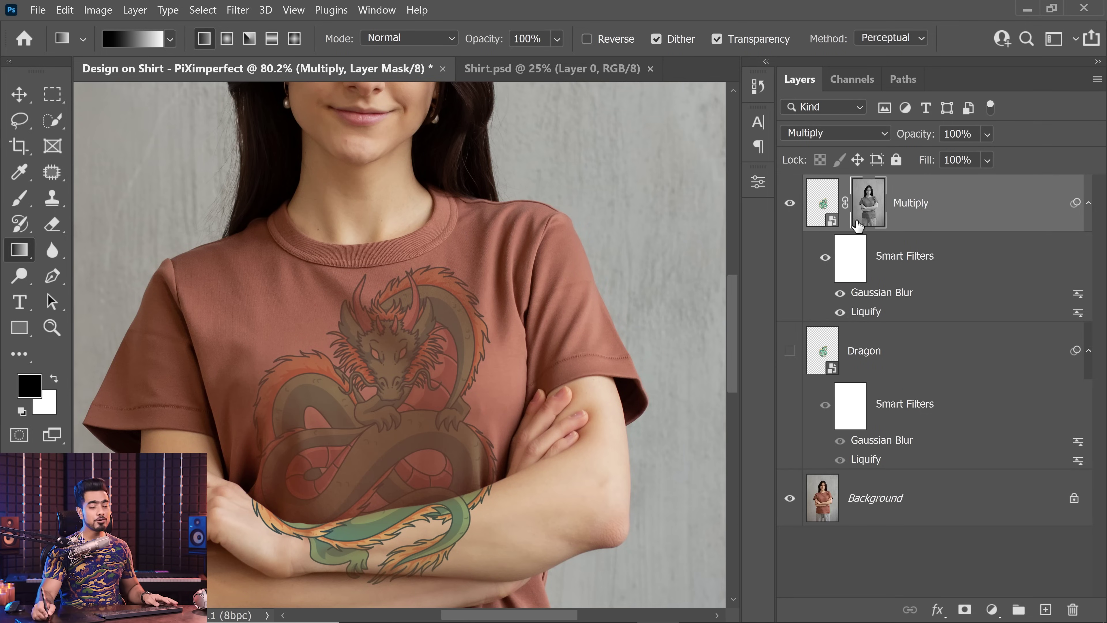
Step: Invert the Multiply layer's mask, viewing the mask alone on the canvas before and after the inversion
left_click(866, 210, "alt")
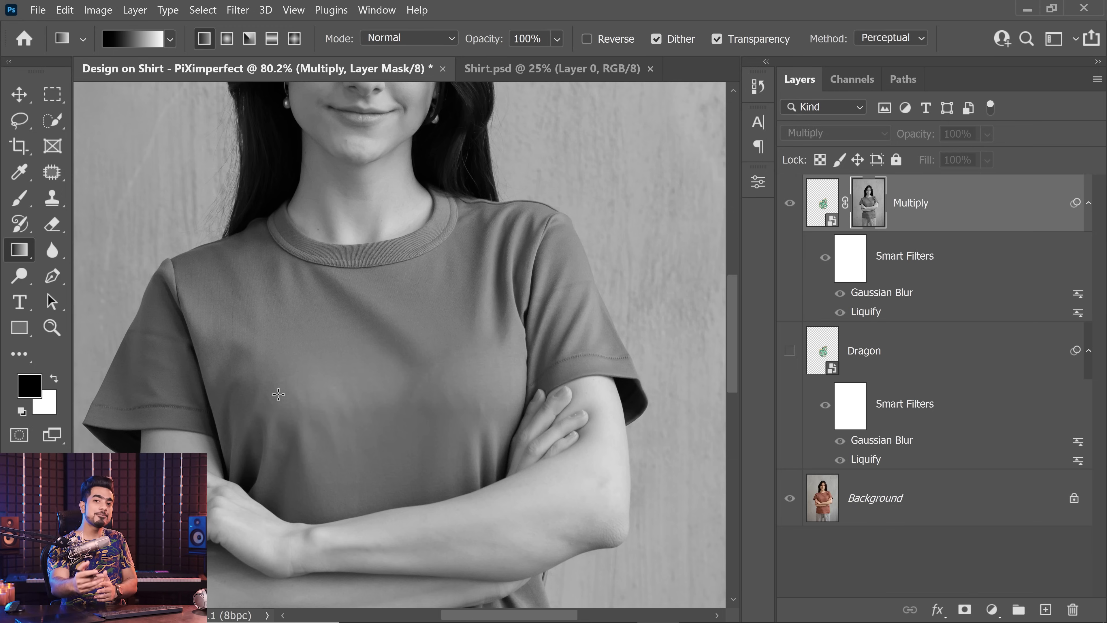
left_click(871, 216, "alt")
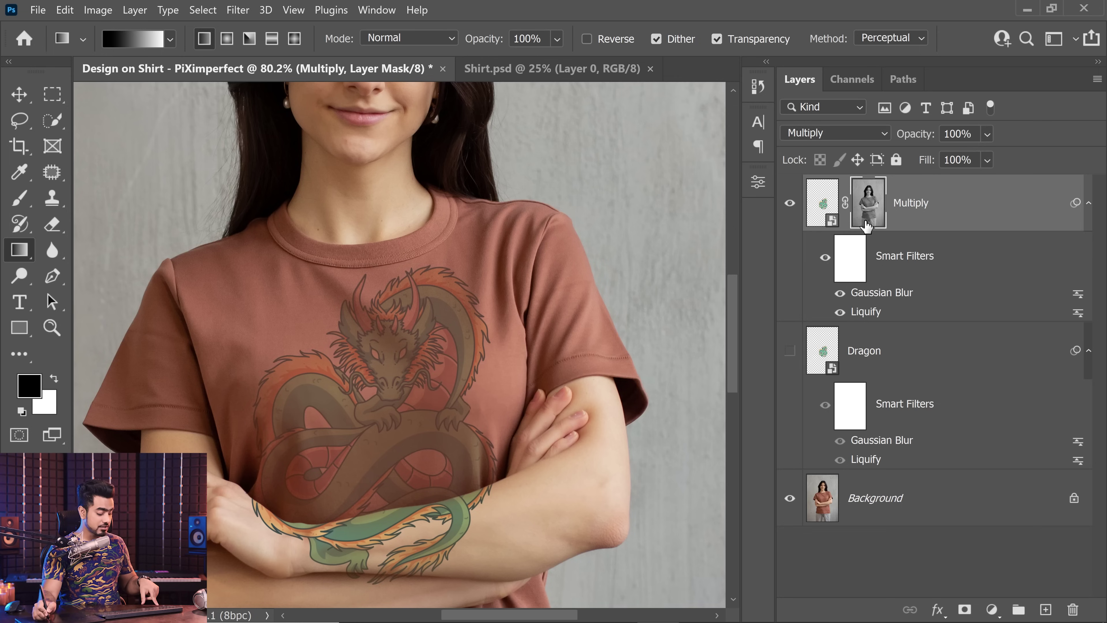
key("alt")
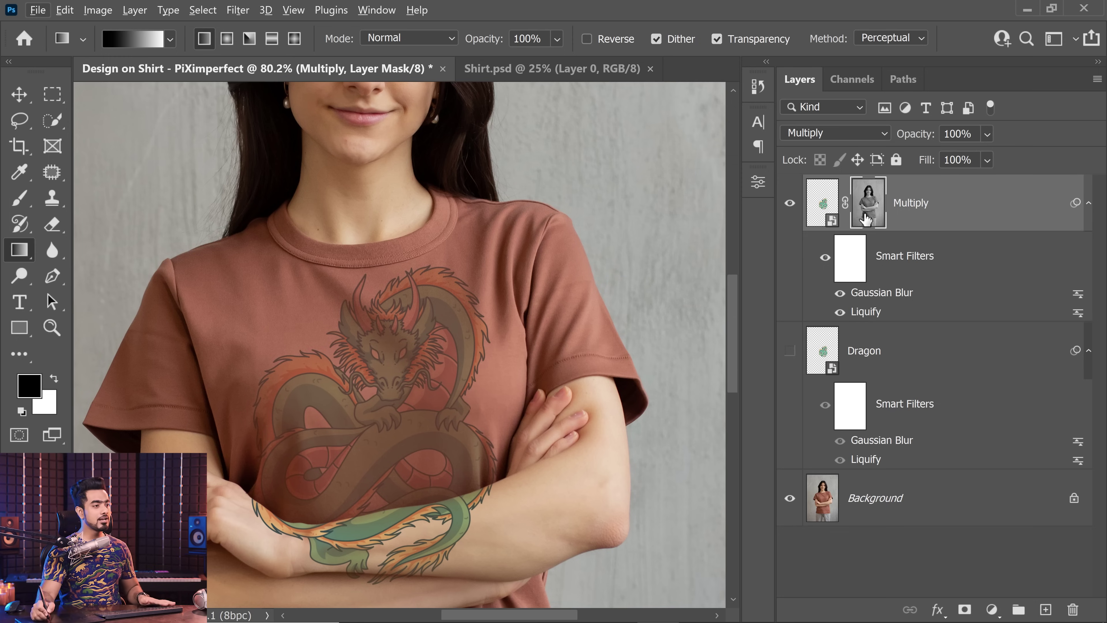
key("ctrl+i")
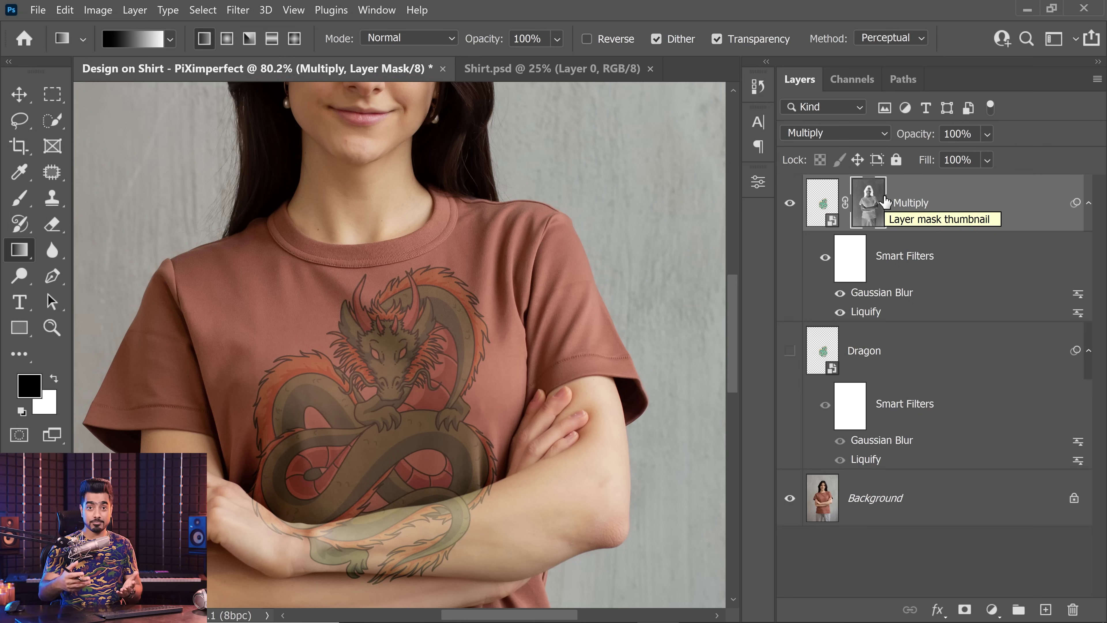
left_click(868, 207, "alt")
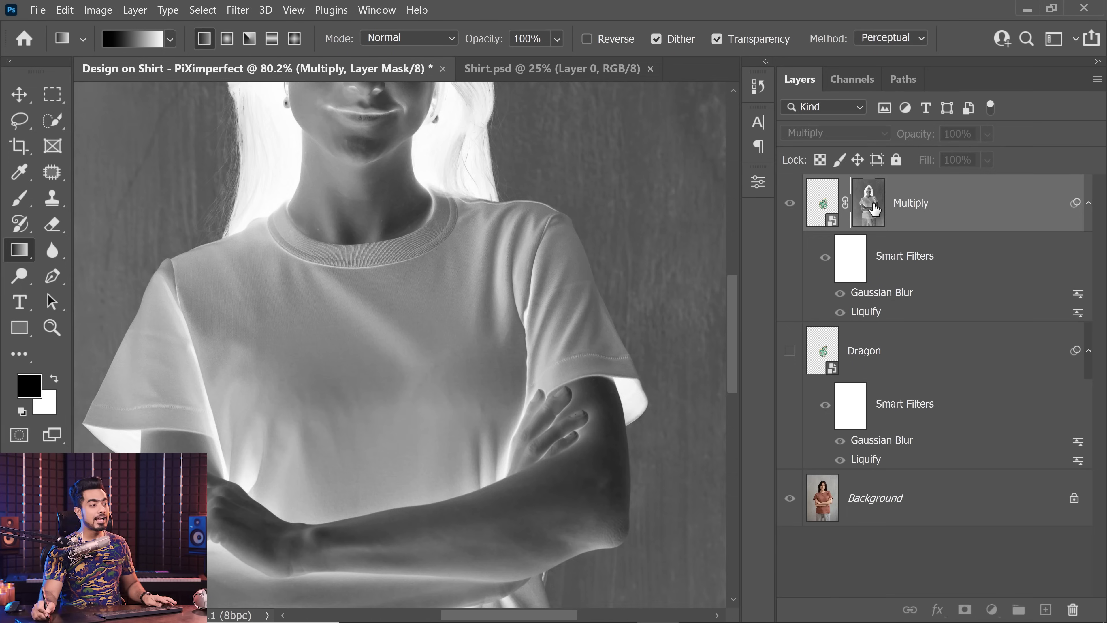
left_click(885, 220, "alt")
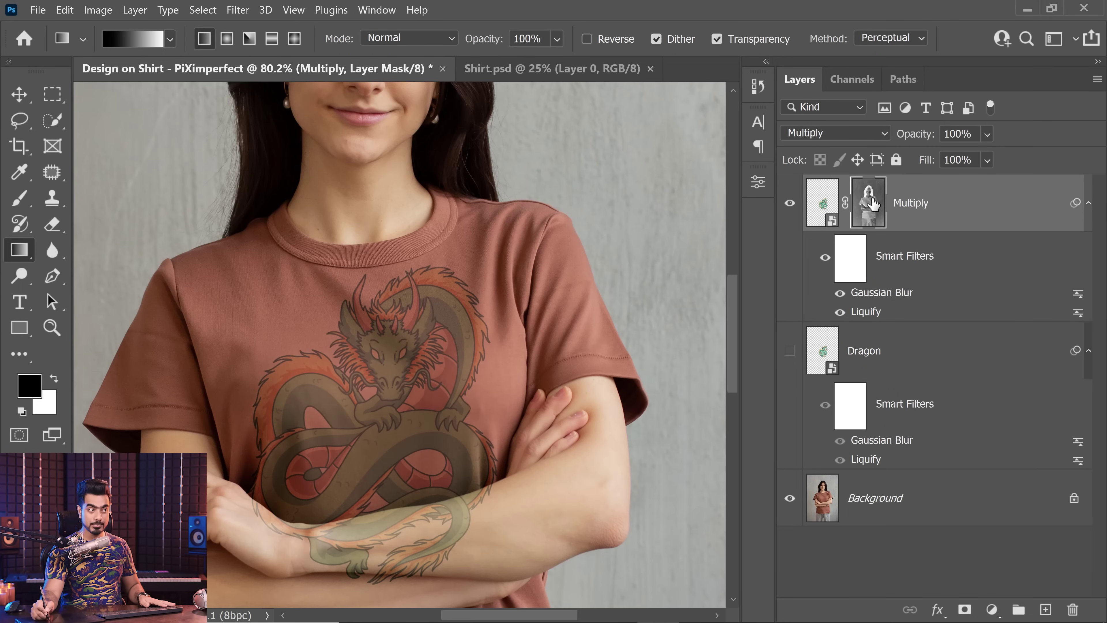
Step: Open a Curves adjustment on the Multiply layer's mask and set the black point input to 91
left_click(98, 9)
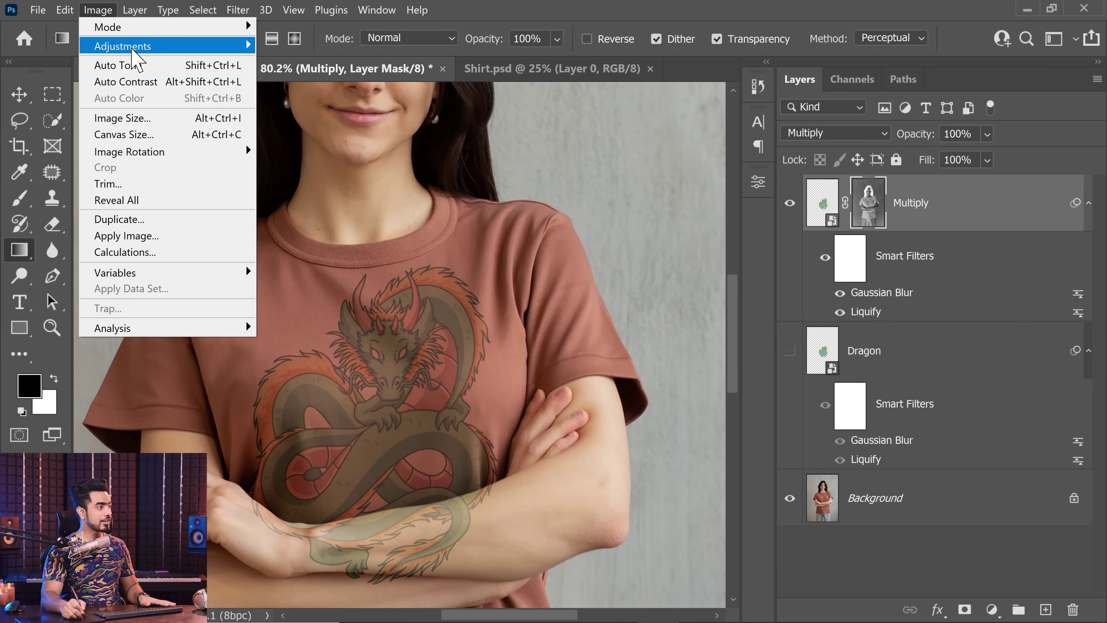
mouse_move(146, 46)
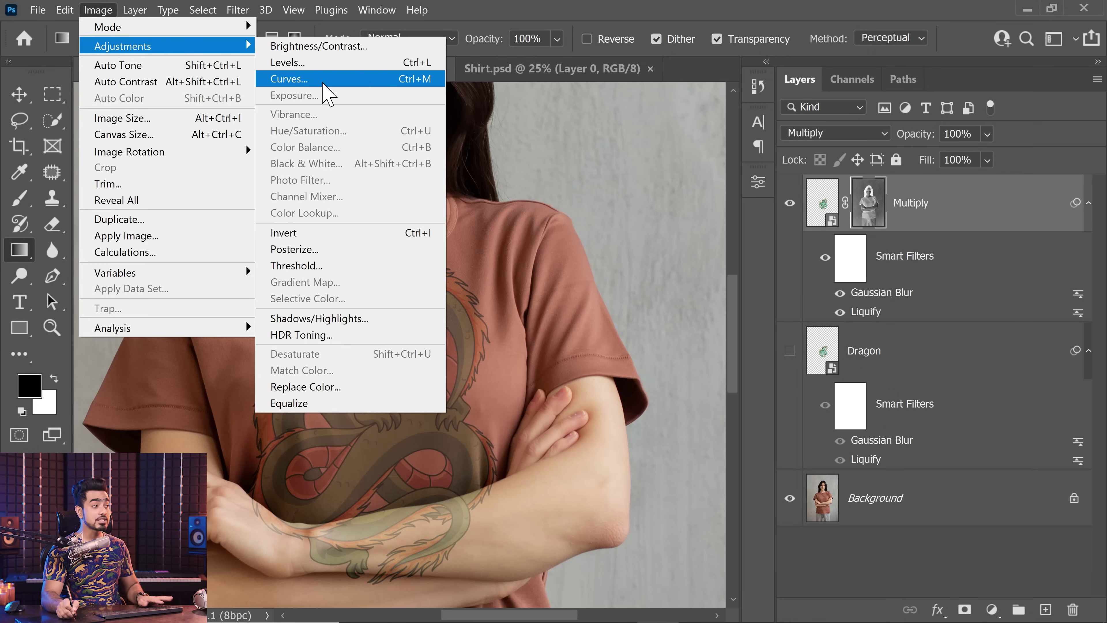
left_click(337, 83)
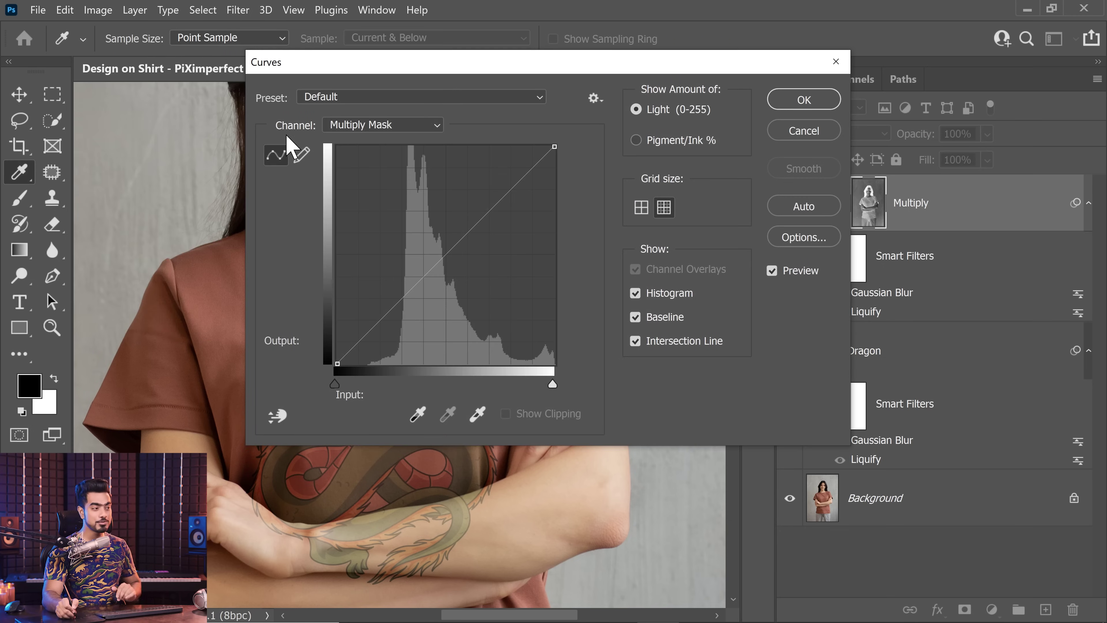
left_click_drag(432, 69, 767, 127)
left_click_drag(672, 441, 776, 446)
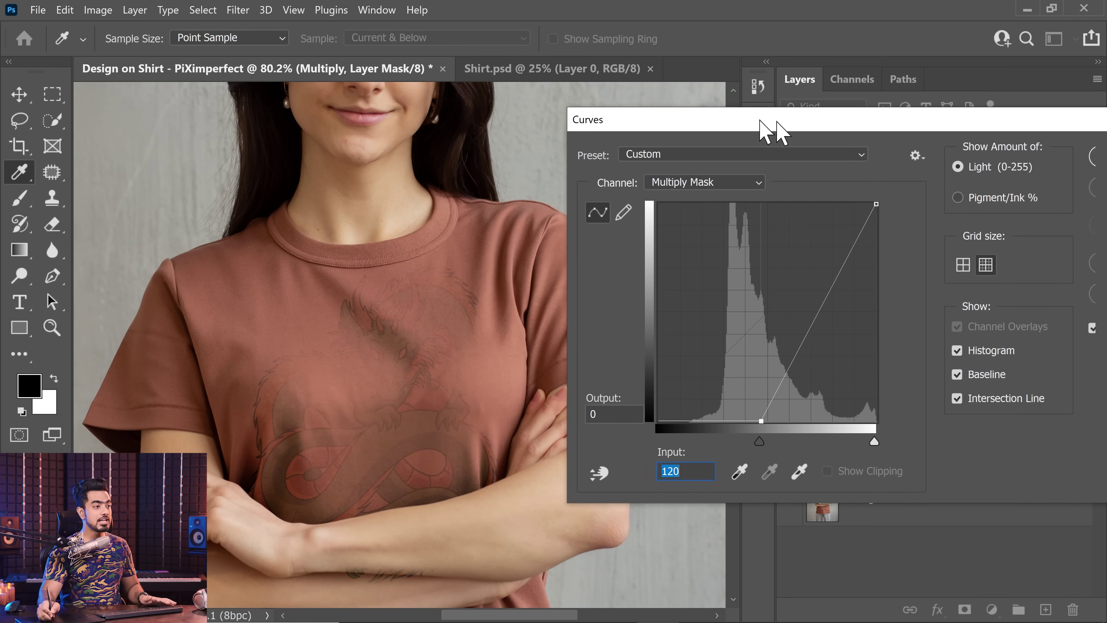
left_click_drag(786, 125, 330, 127)
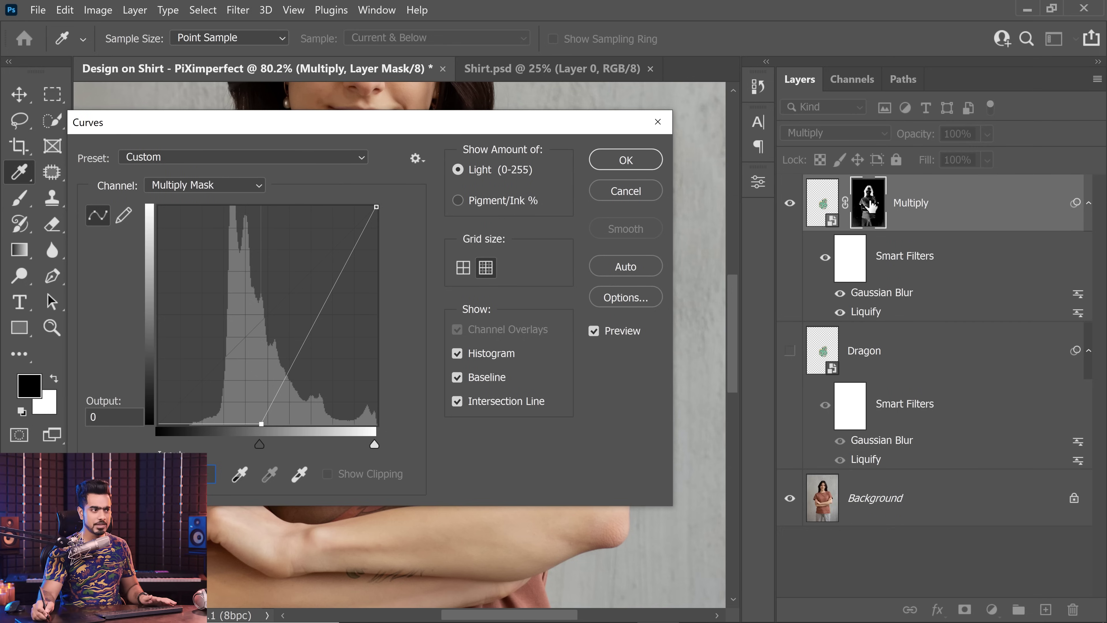
left_click_drag(348, 130, 791, 141)
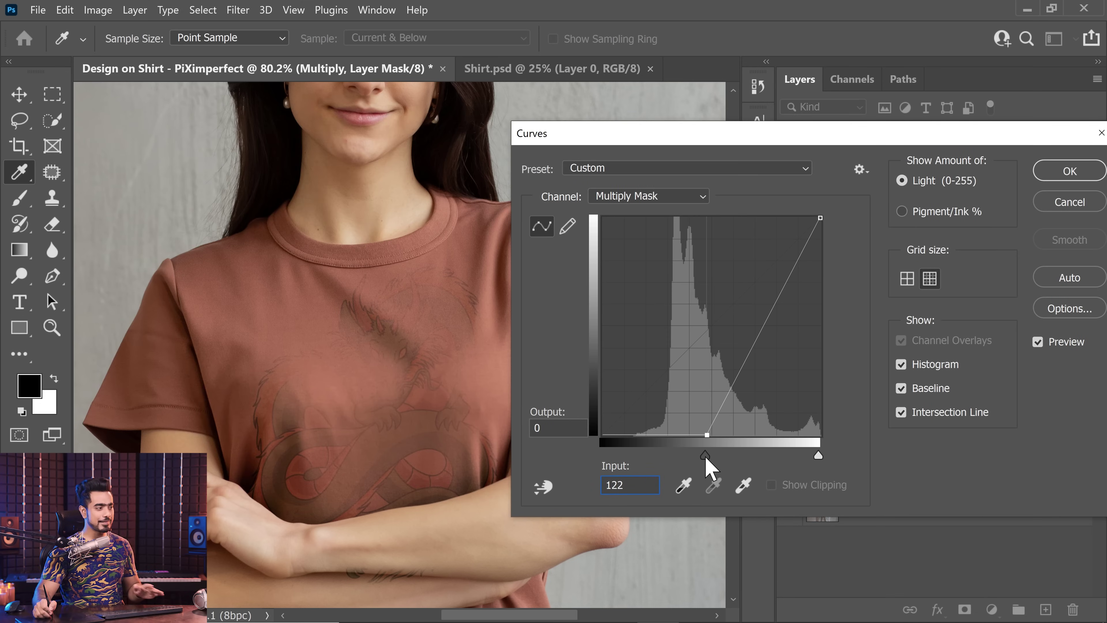
left_click_drag(706, 459, 684, 462)
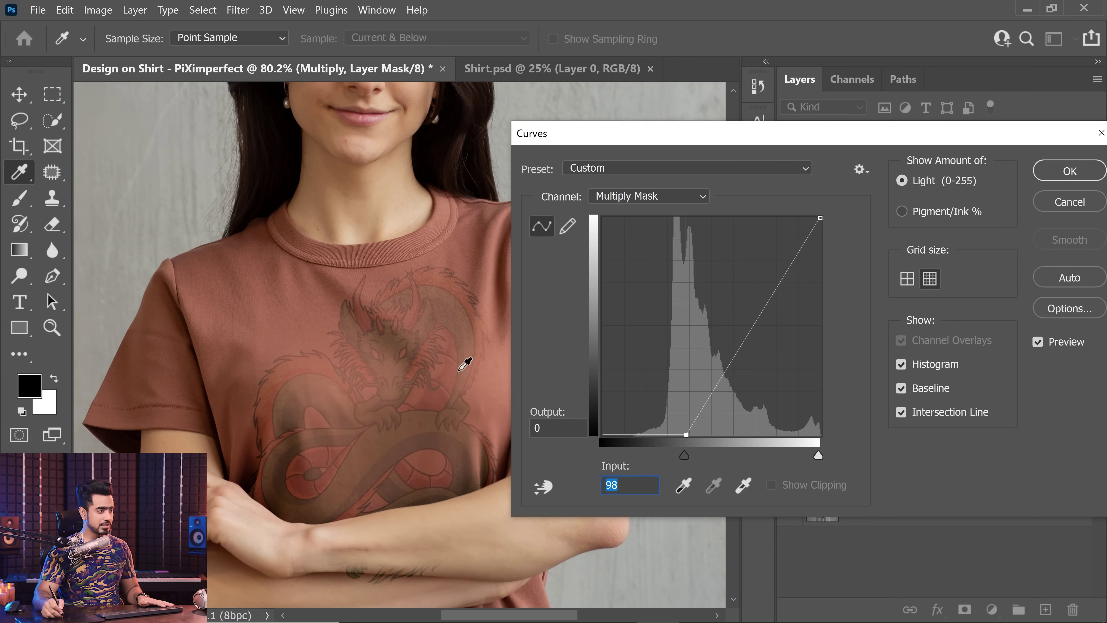
left_click_drag(685, 458, 678, 458)
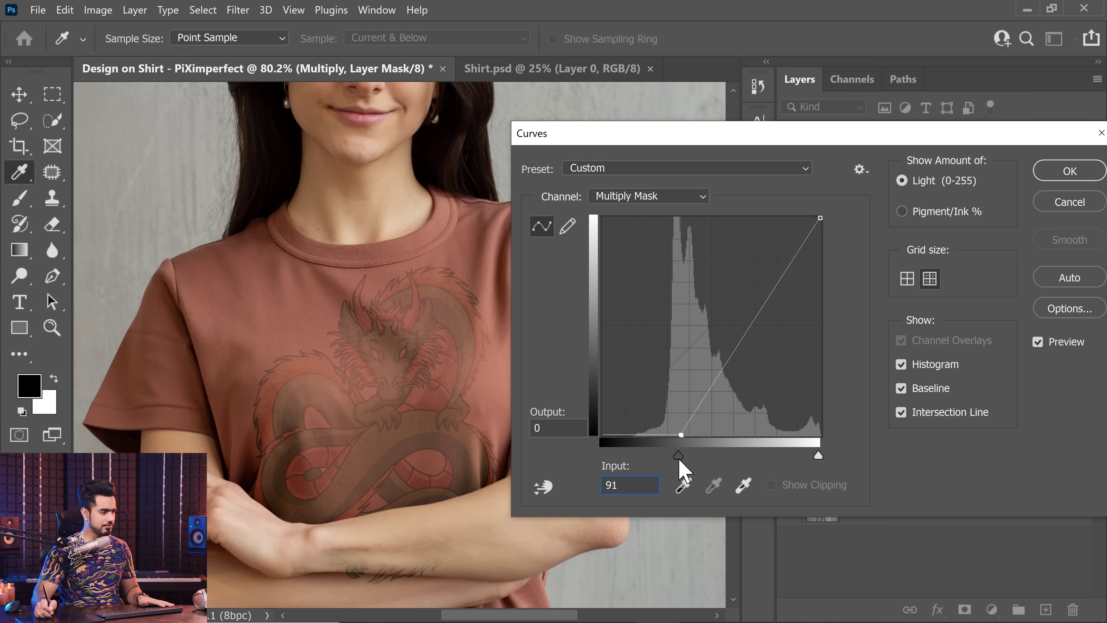
Step: Set the white point input to 185 in the Multiply mask's Curves adjustment and apply it
left_click(819, 456)
left_click_drag(817, 456, 790, 458)
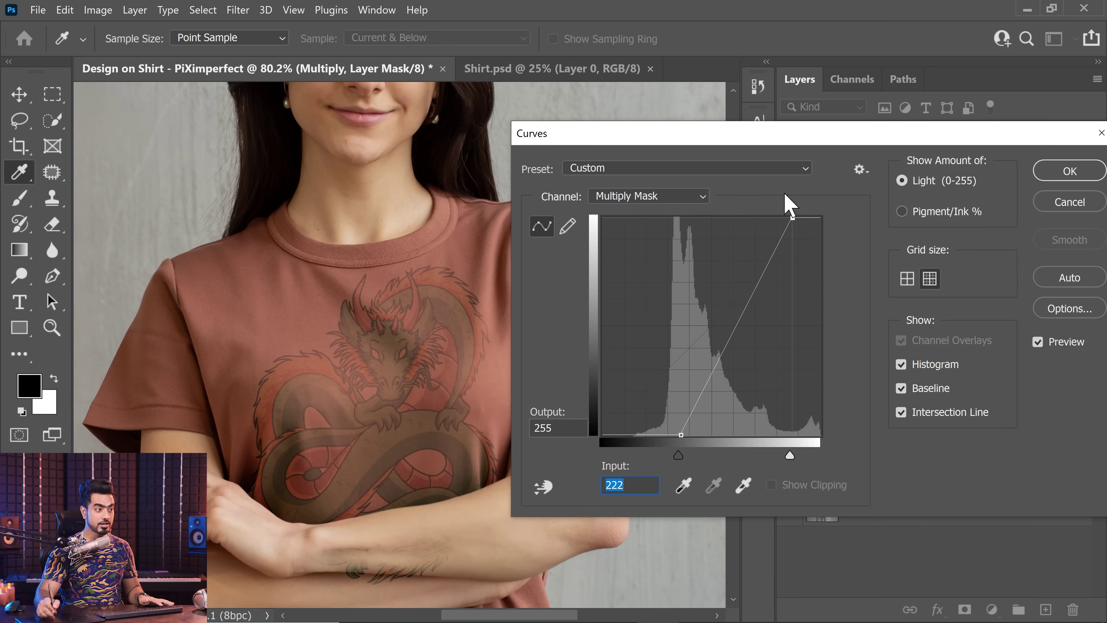
left_click_drag(876, 134, 390, 134)
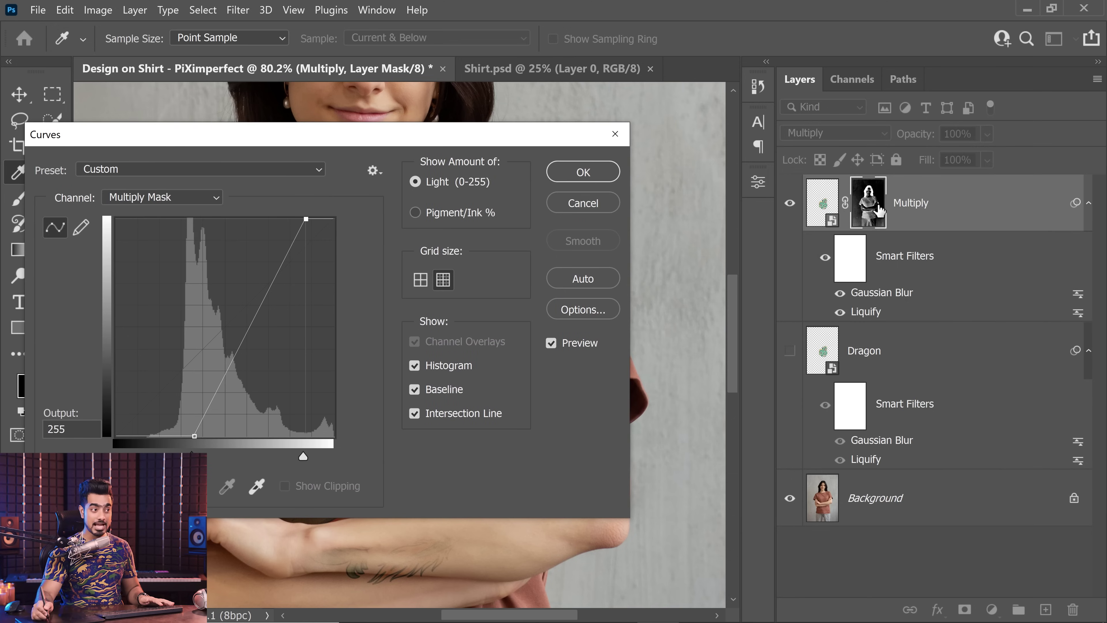
left_click_drag(302, 457, 278, 465)
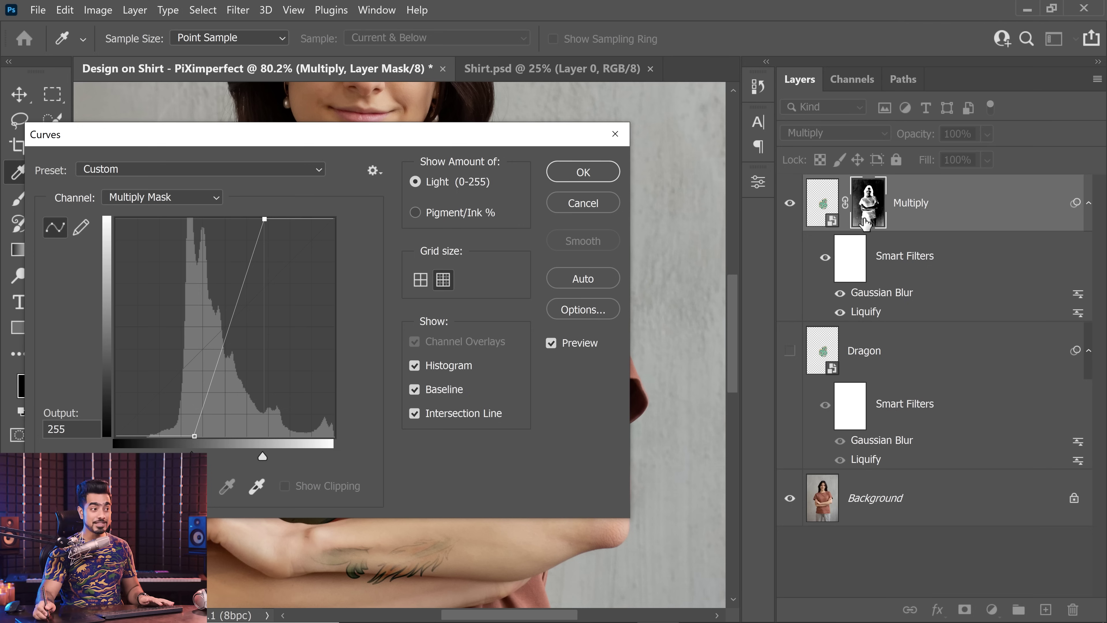
left_click_drag(471, 139, 968, 154)
mouse_move(764, 475)
left_mouse_down()
mouse_move(740, 476)
mouse_move(773, 474)
left_mouse_up()
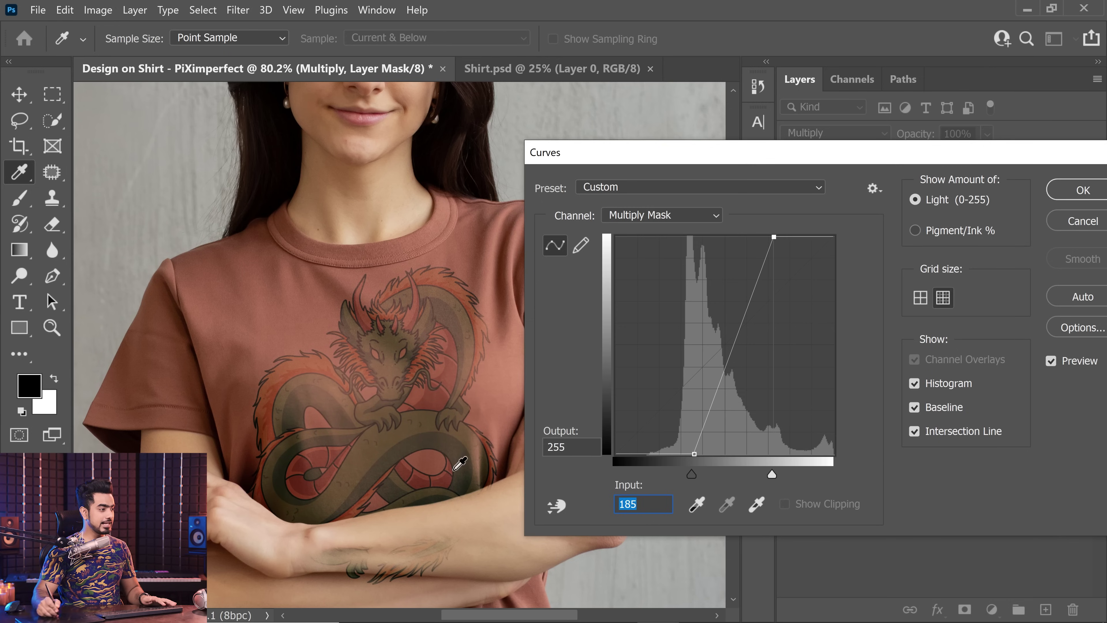
left_click(942, 176)
Step: Load the Dragon layer's outline as a selection and add a Hue/Saturation adjustment above that layer with Saturation -44
key("g")
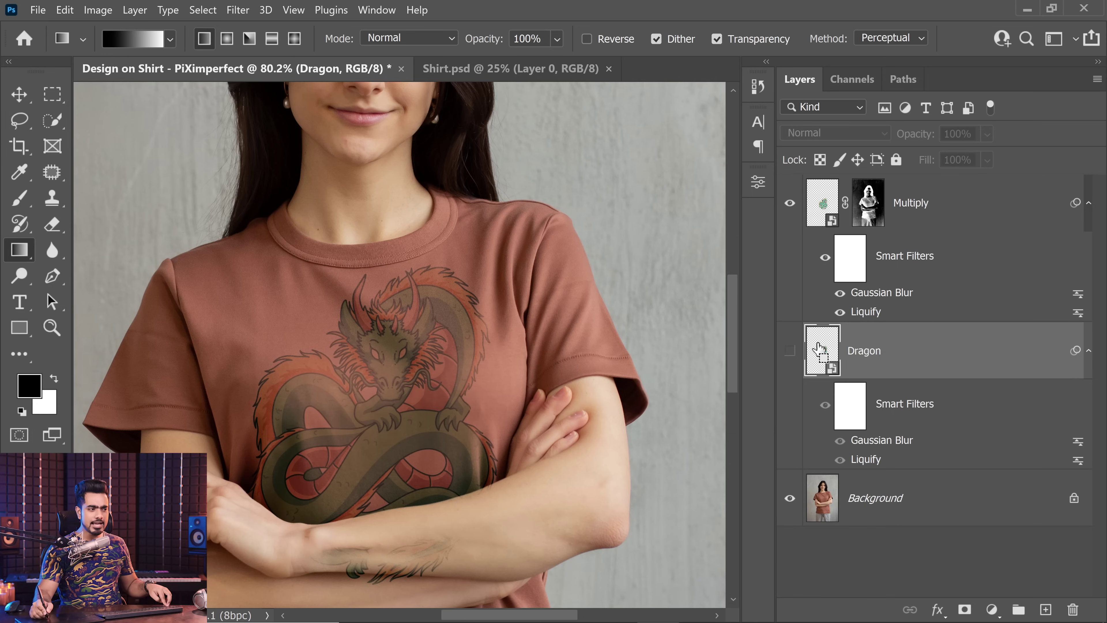
left_click(820, 352, "ctrl")
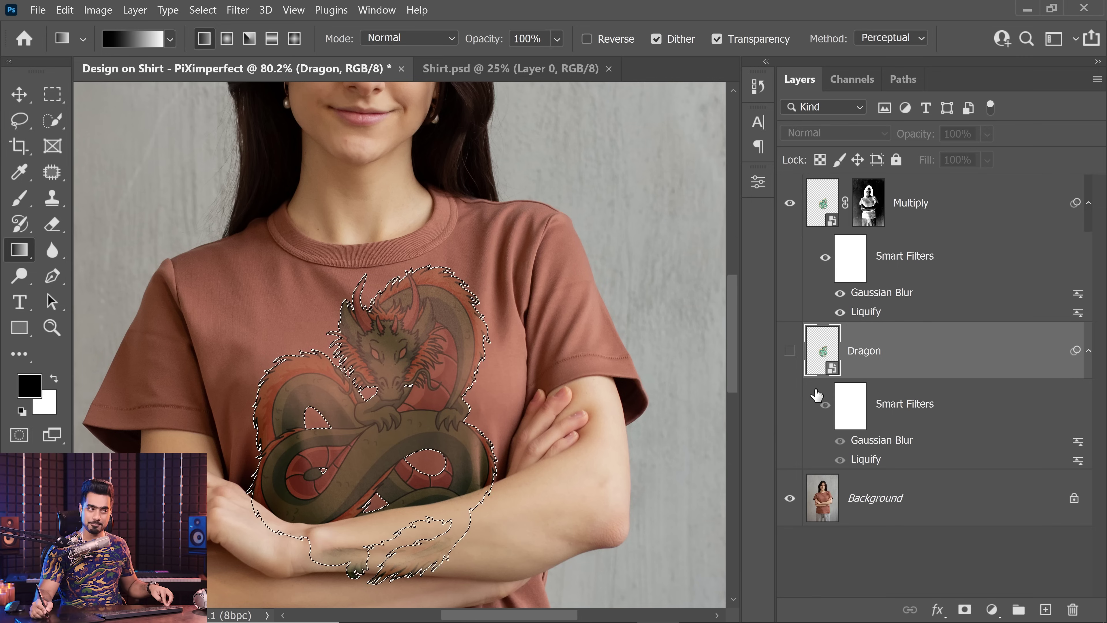
left_click(993, 609)
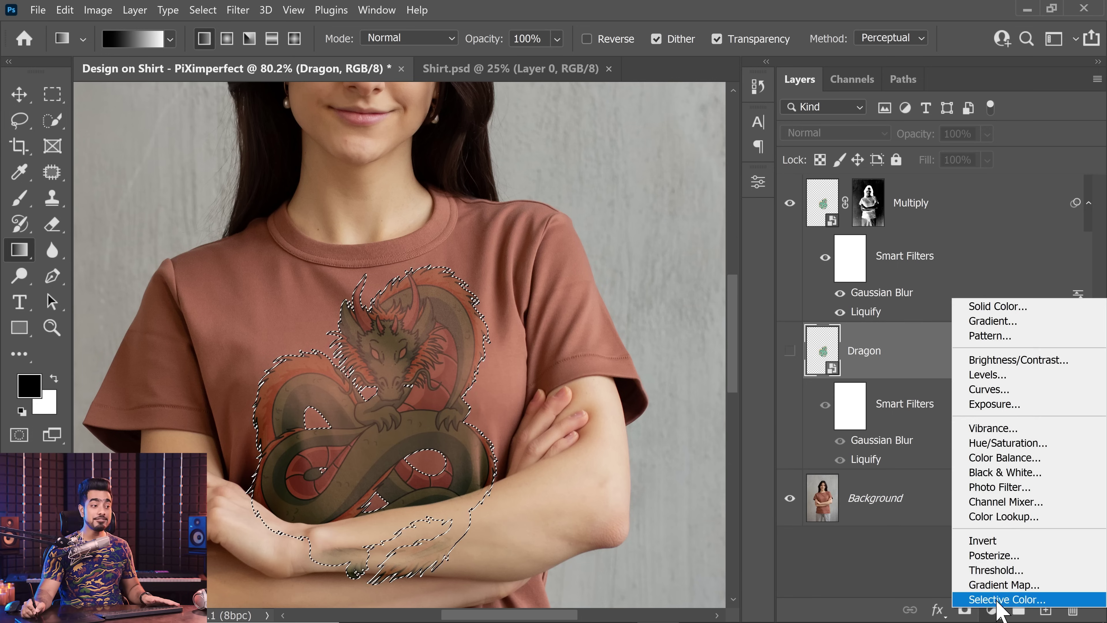
left_click(985, 442)
left_click_drag(603, 348, 511, 372)
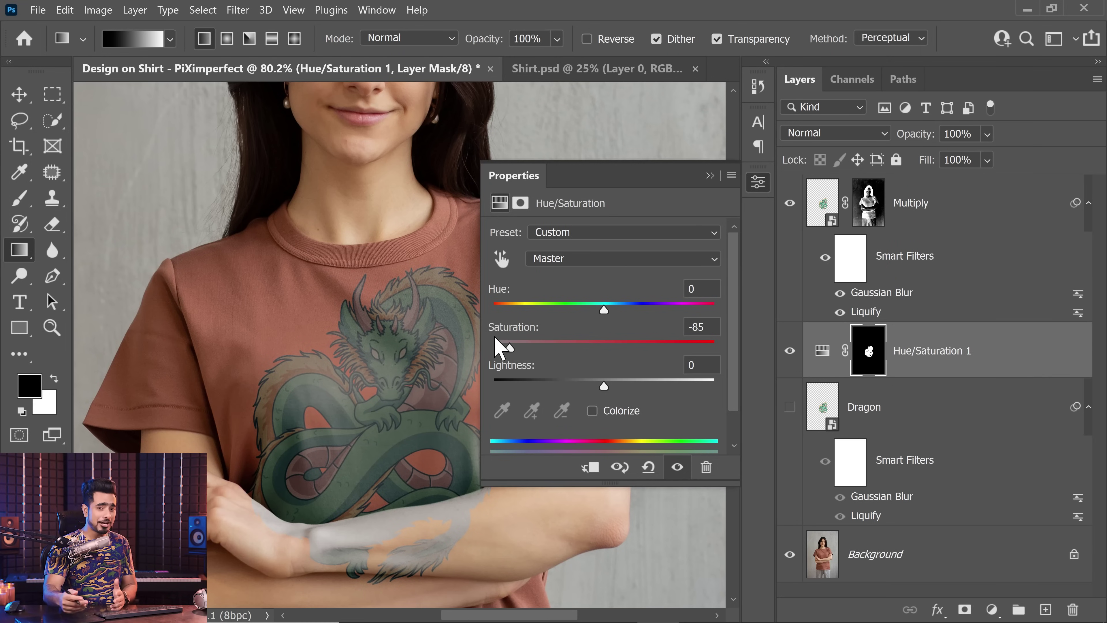
left_click_drag(515, 352, 557, 353)
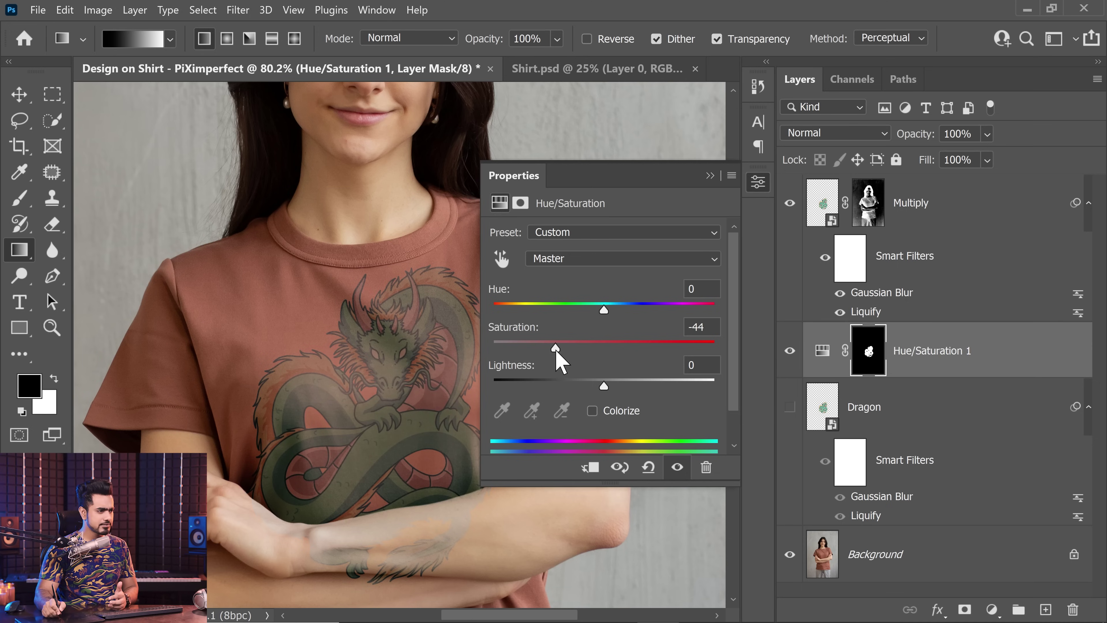
left_click(709, 176)
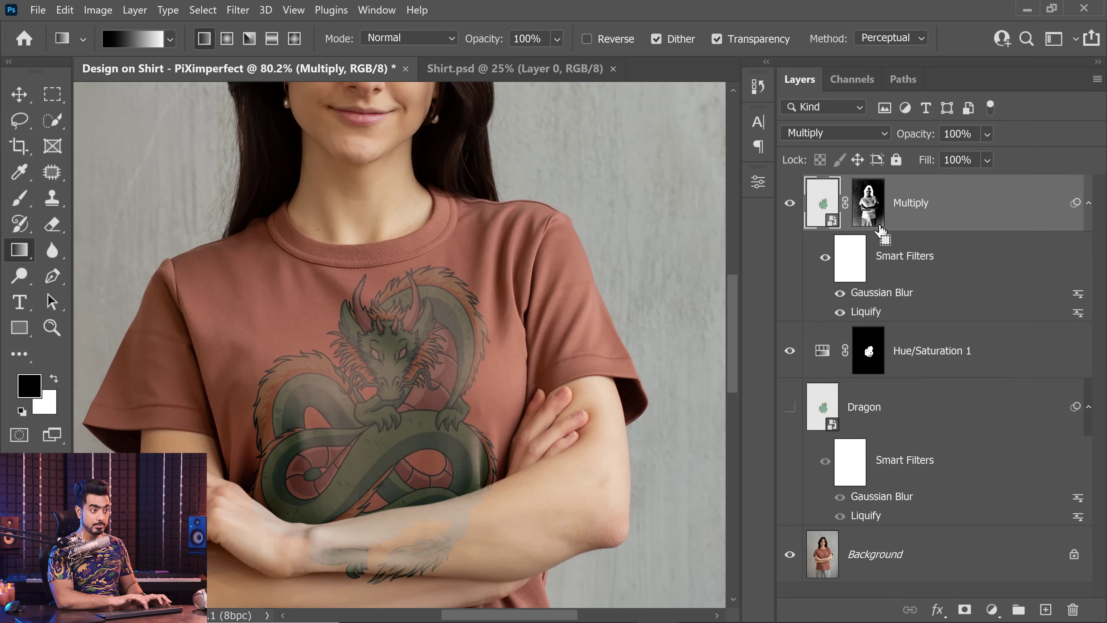
Step: Duplicate the masked Multiply layer and rename the copy "Screen"
key("ctrl+j")
double_click(910, 214)
type("Screen")
key("Return")
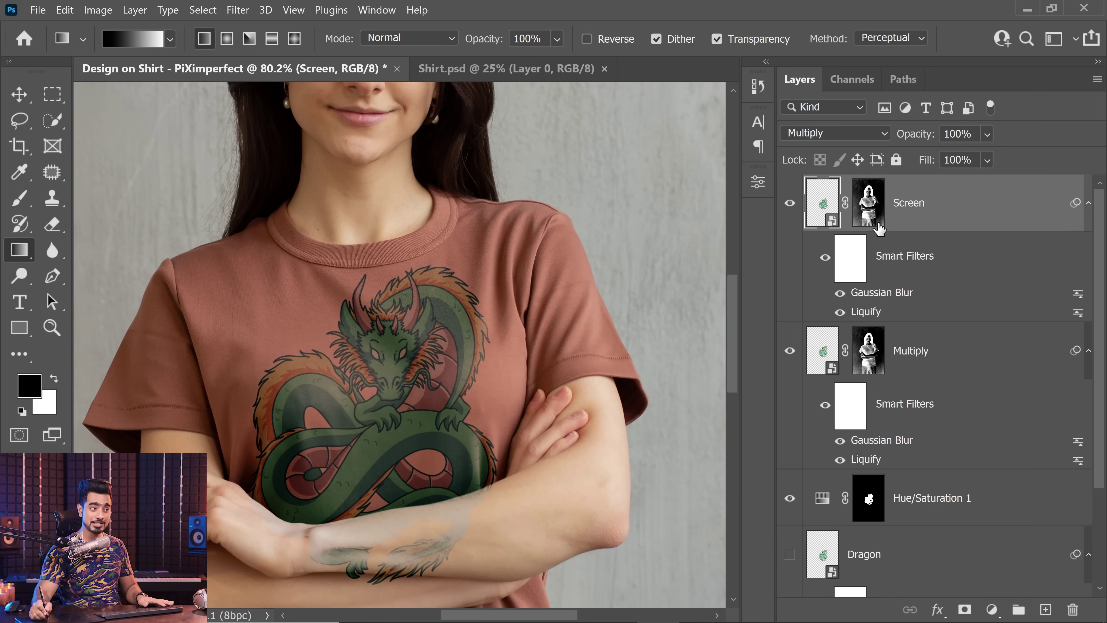
Step: Set the Screen layer's blend mode to Screen and invert its layer mask
left_click(869, 214)
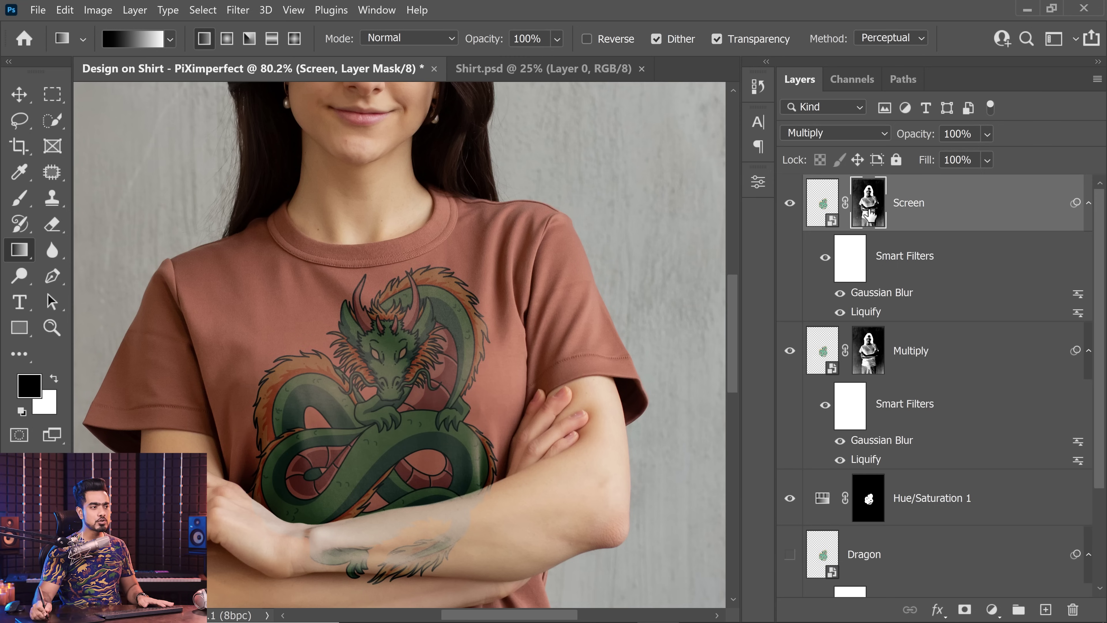
left_click(834, 134)
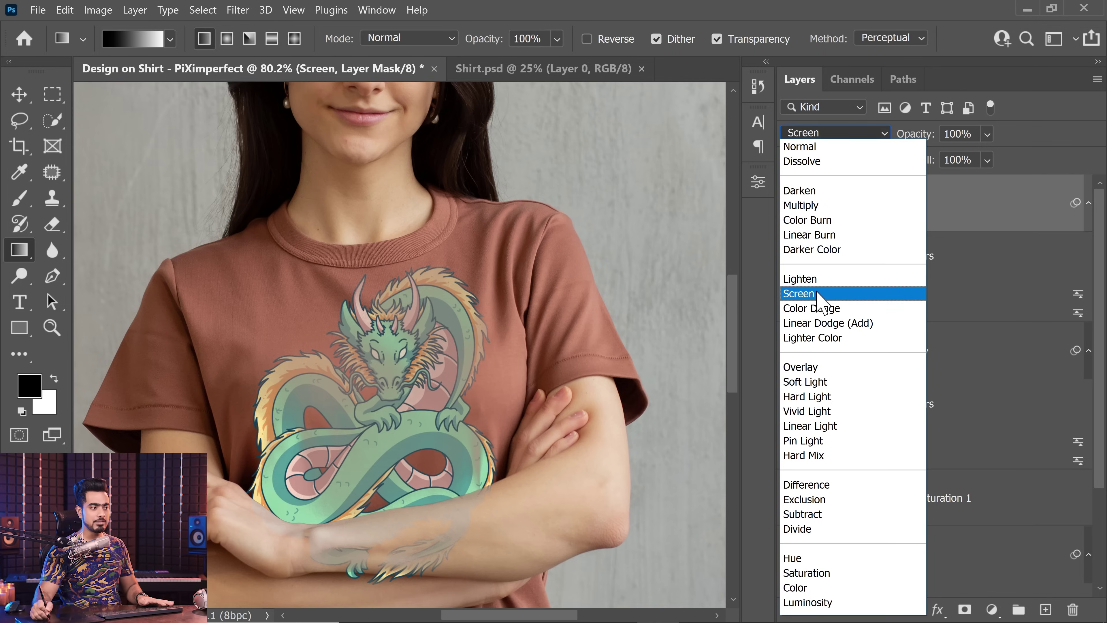
left_click(819, 293)
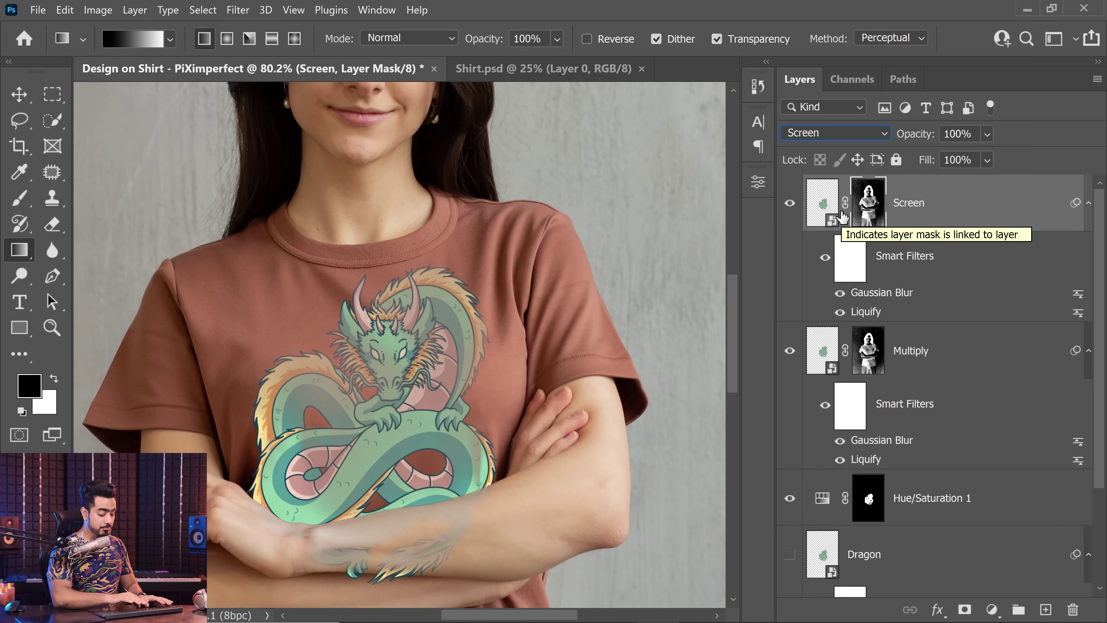
key("ctrl+i")
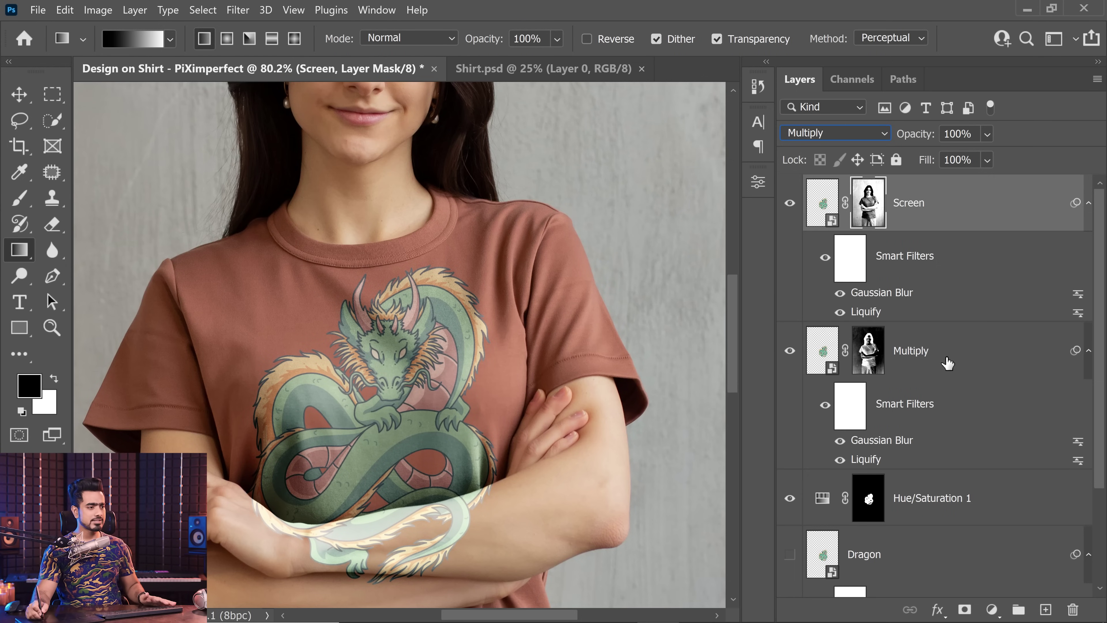
Step: Duplicate the Multiply layer with its mask and smart filters
left_click(950, 356)
key("ctrl+j")
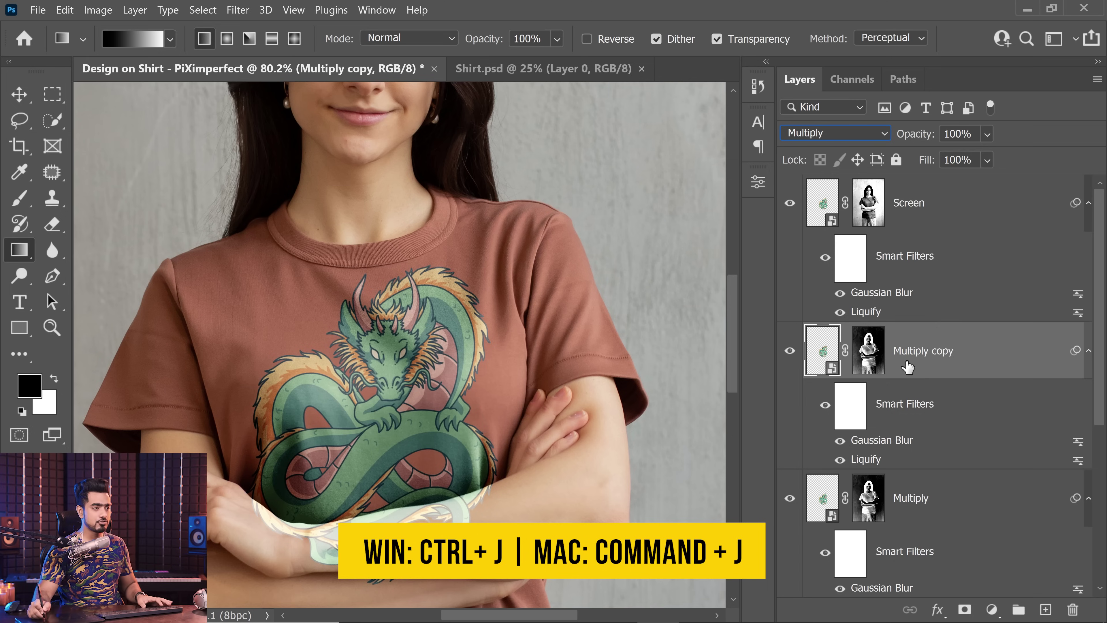
Step: Lower the opacity of the Multiply copy layer to 66%
left_click_drag(923, 135, 808, 193)
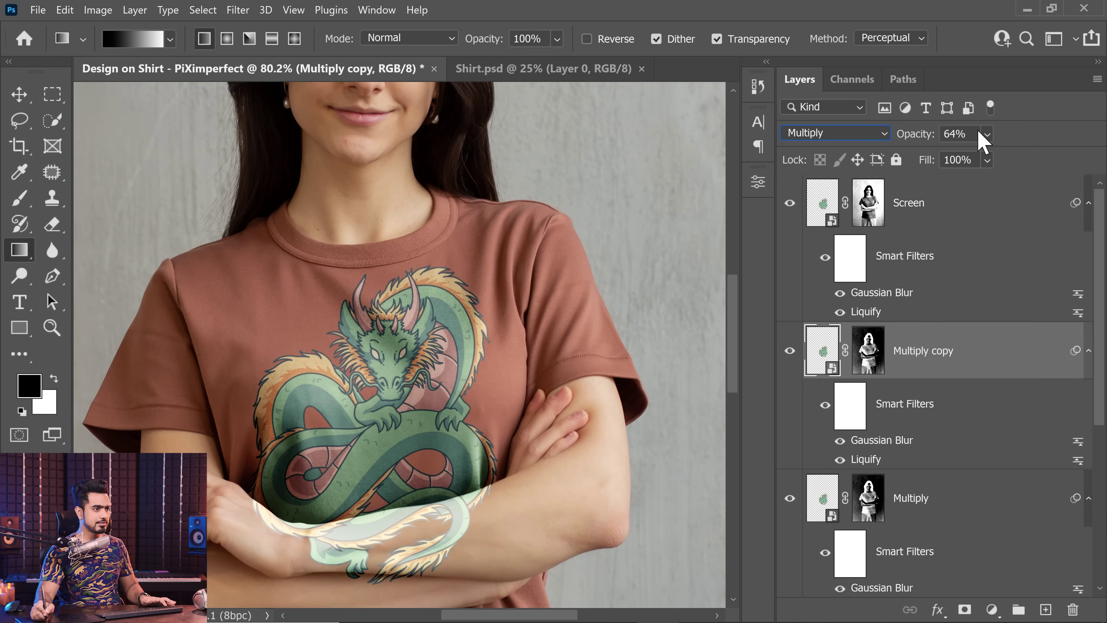
left_click_drag(741, 146, 743, 147)
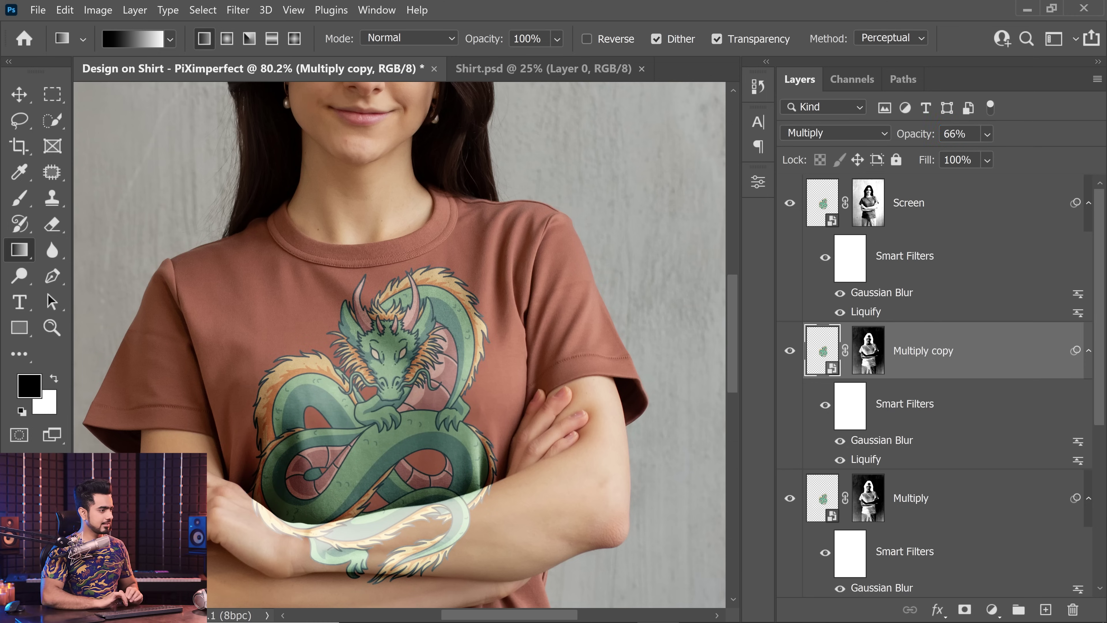
Step: Duplicate the Screen layer and darken the copy's layer mask with Curves, moving the black point to input 96
left_click(947, 218)
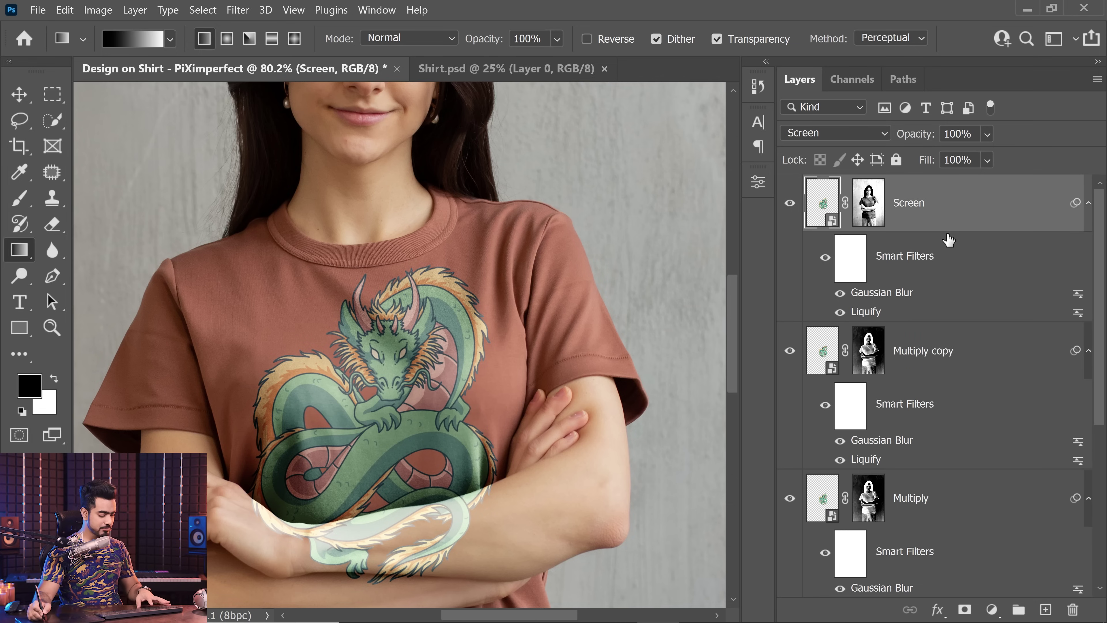
key("ctrl+j")
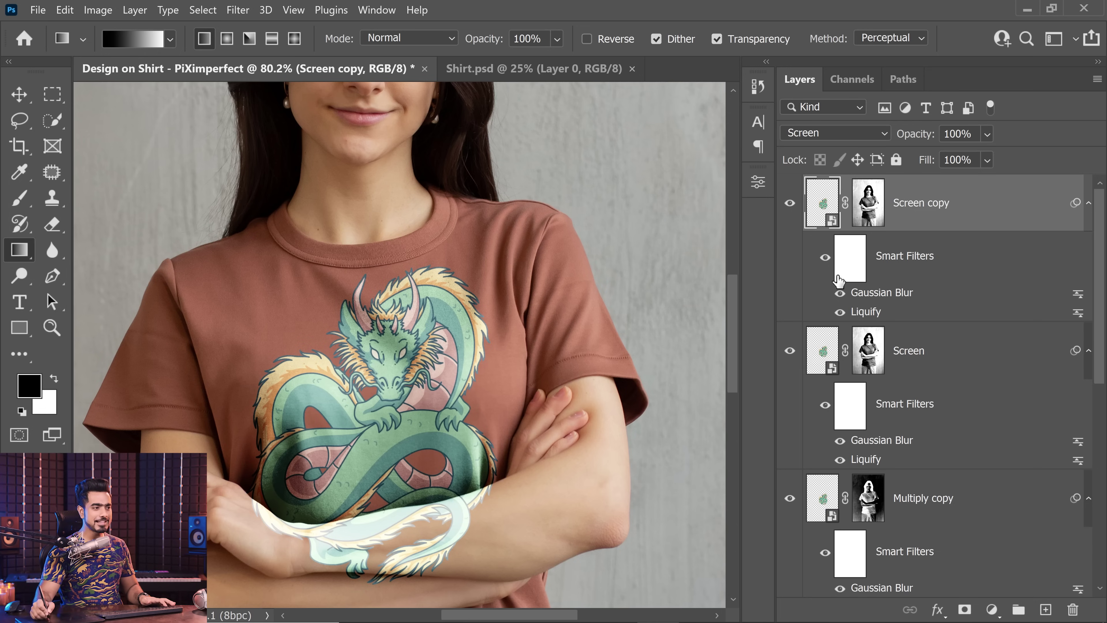
left_click(869, 202)
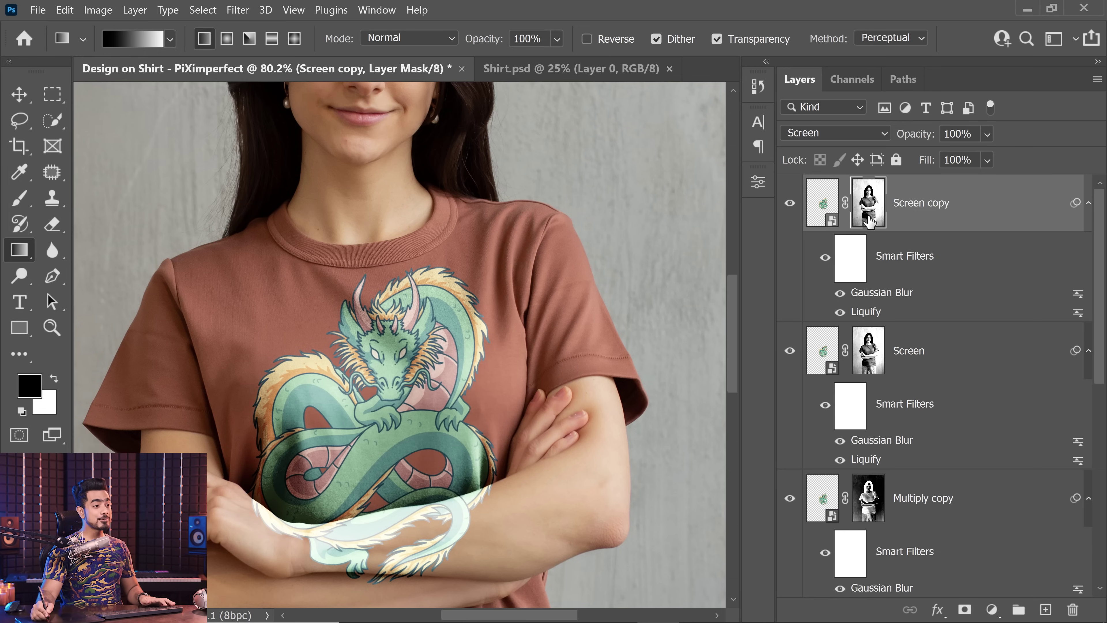
left_click(97, 9)
mouse_move(131, 46)
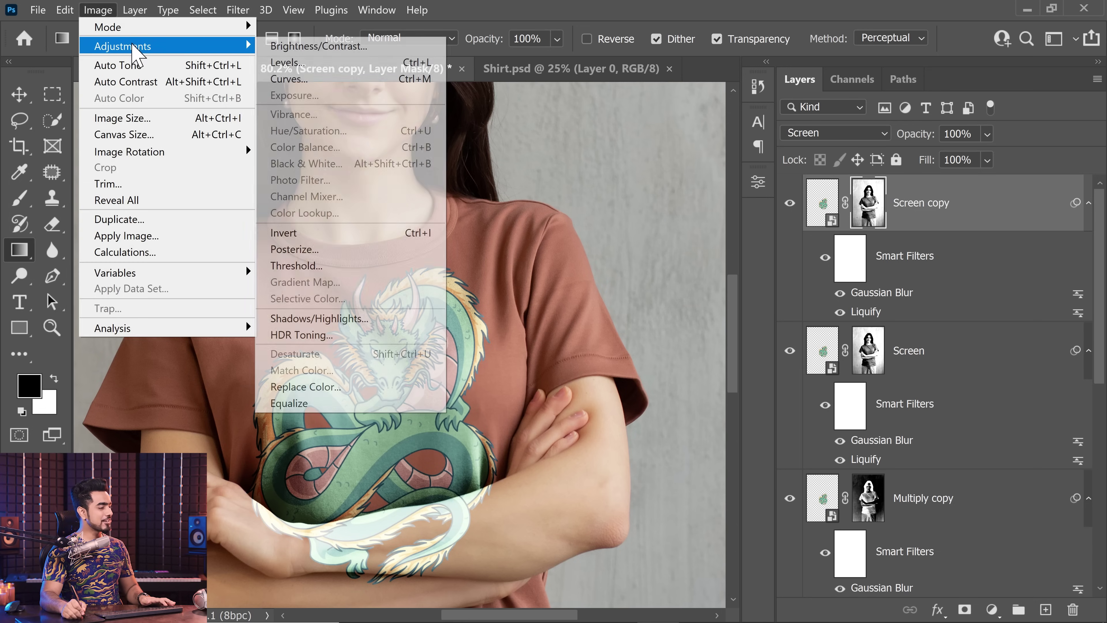
left_click(955, 211)
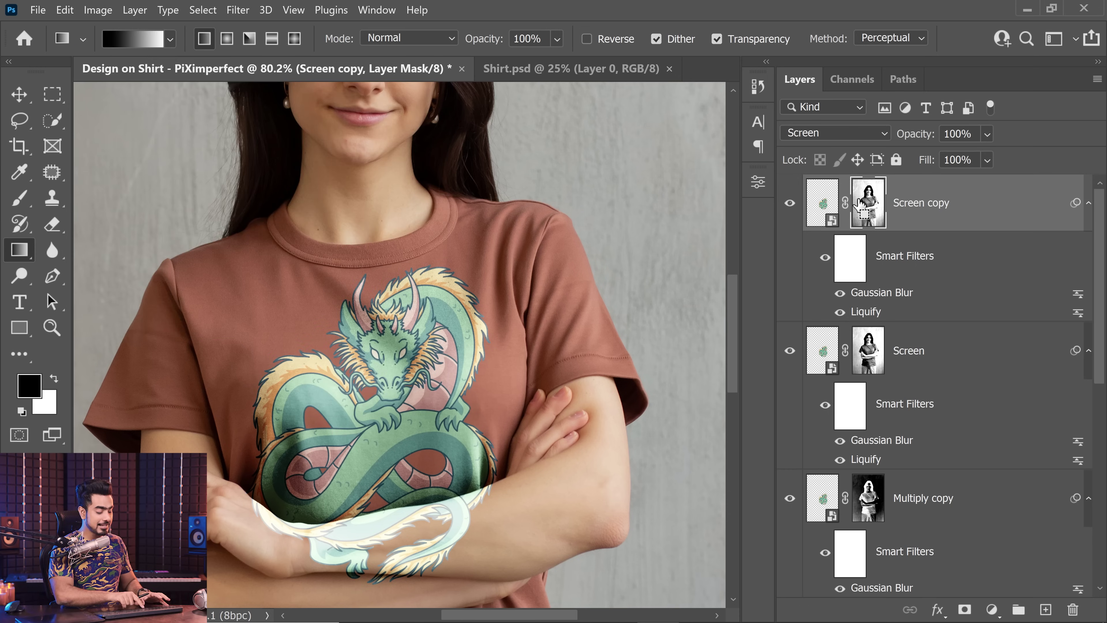
key("ctrl+m")
left_click_drag(637, 140, 783, 134)
left_click(619, 432)
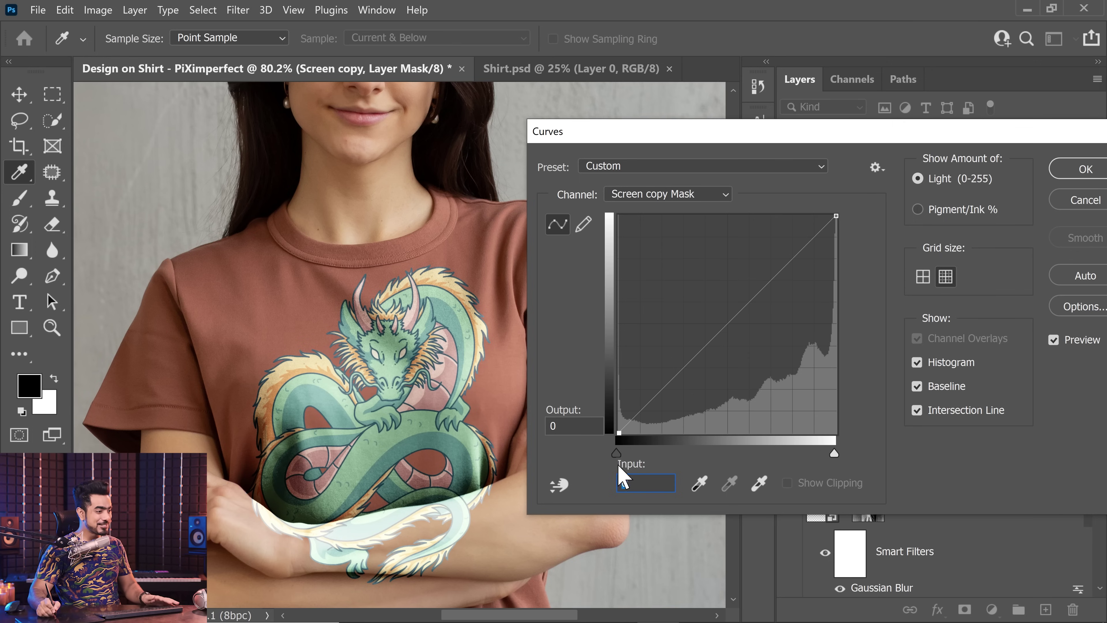
left_click_drag(618, 455, 699, 465)
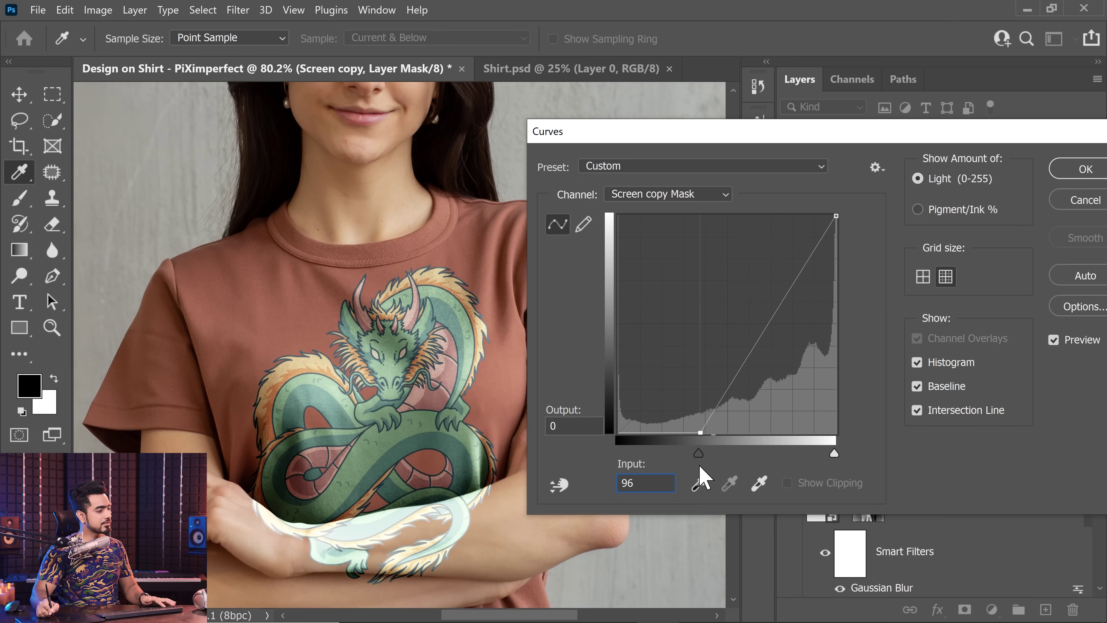
left_click(1081, 170)
key("g")
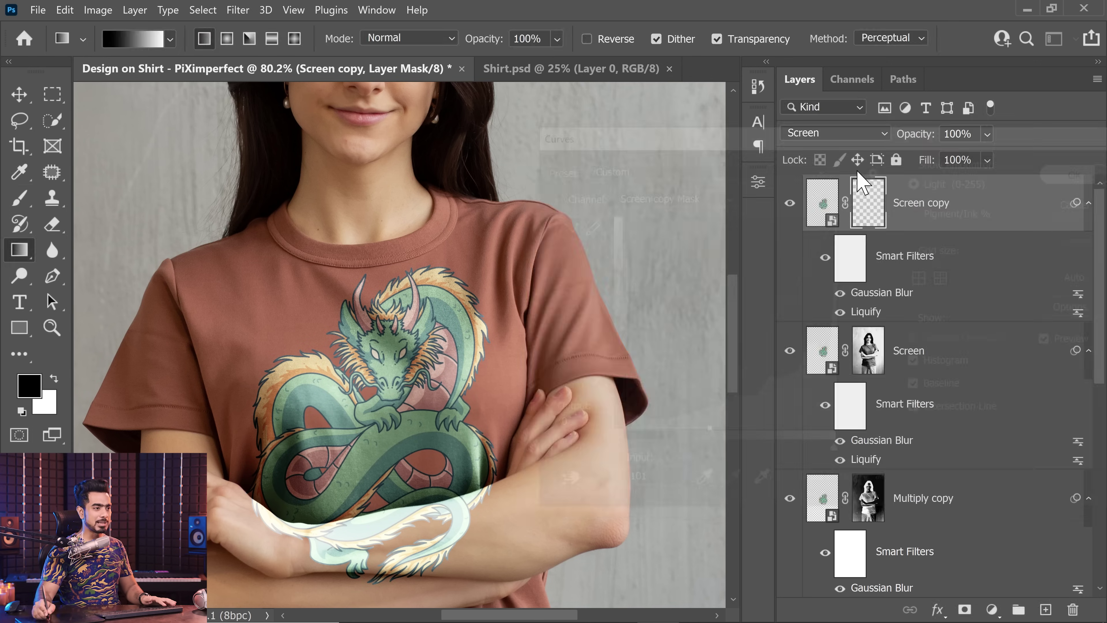
Step: Set the Screen copy layer's opacity to 64% and check its effect on the dragon design
left_click_drag(915, 141, 898, 141)
key("Return")
type("64")
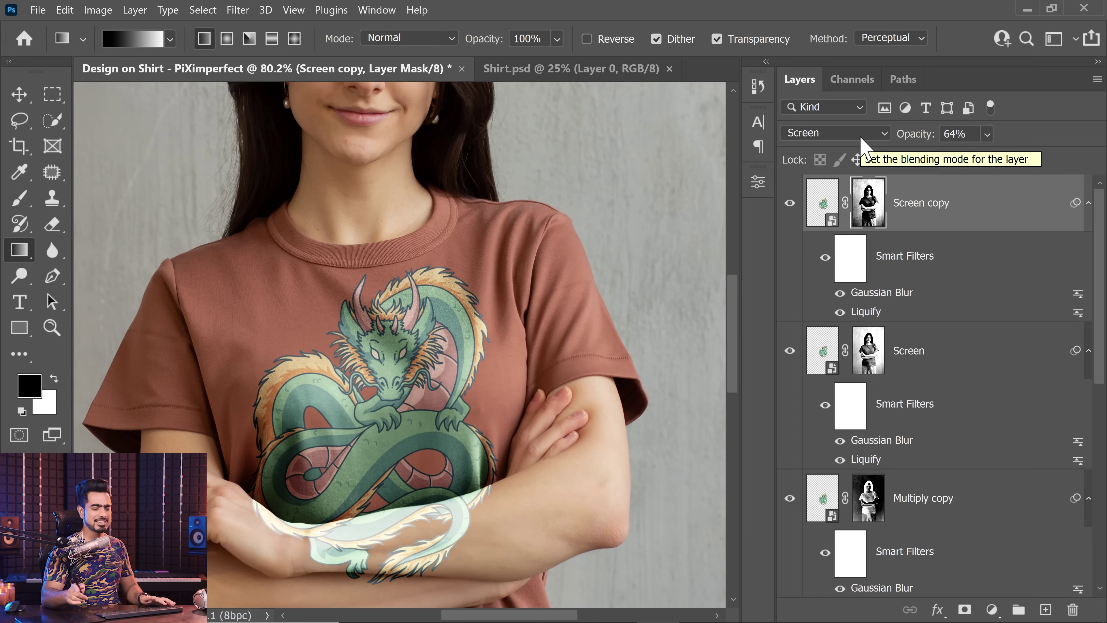
left_click(789, 203)
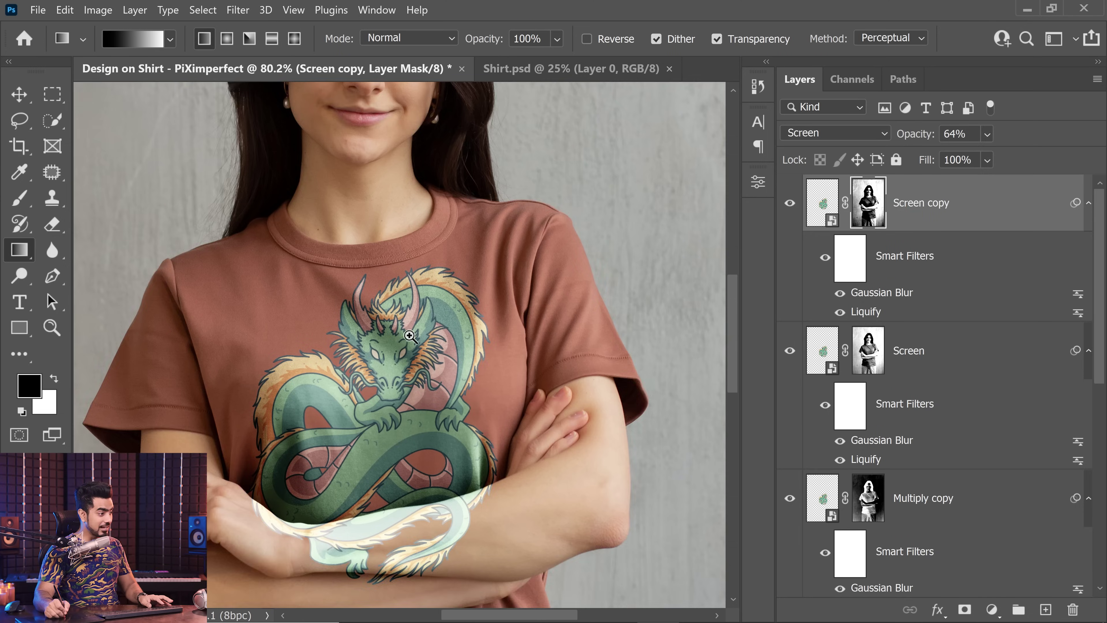
scroll(415, 333, "down", 5)
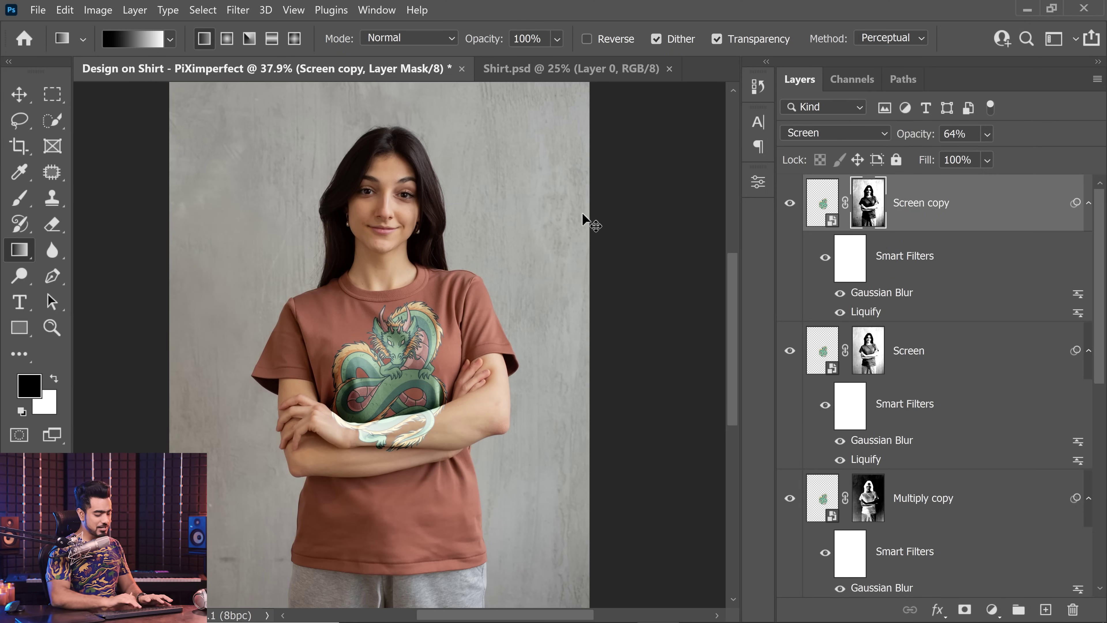
scroll(582, 212, "down", 1)
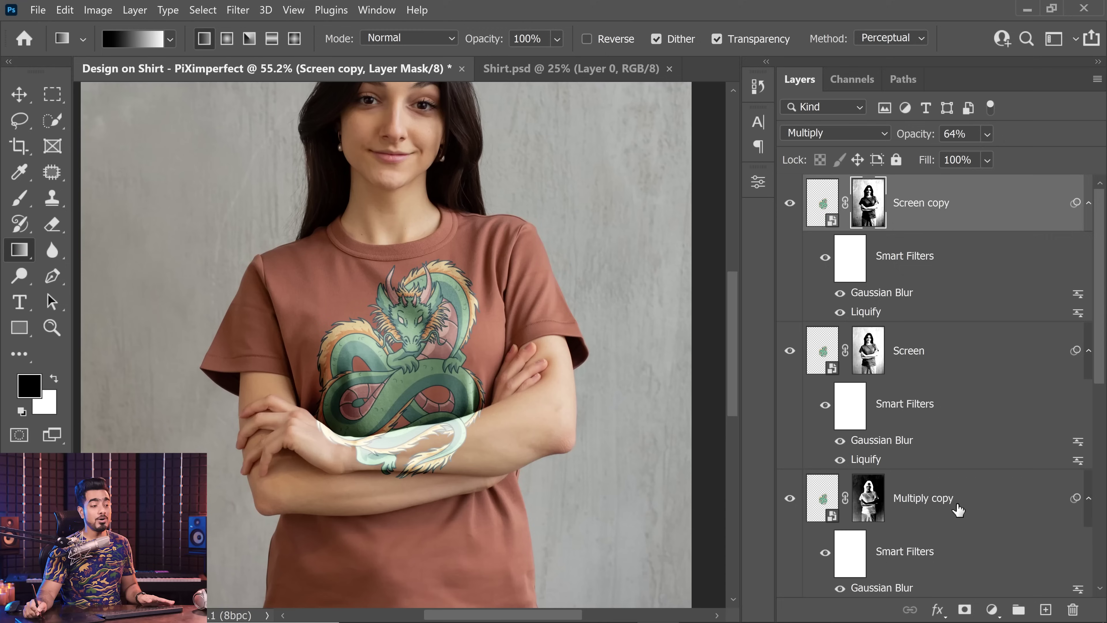
Step: Duplicate the Multiply copy layer together with its mask and smart filters
left_click(931, 500)
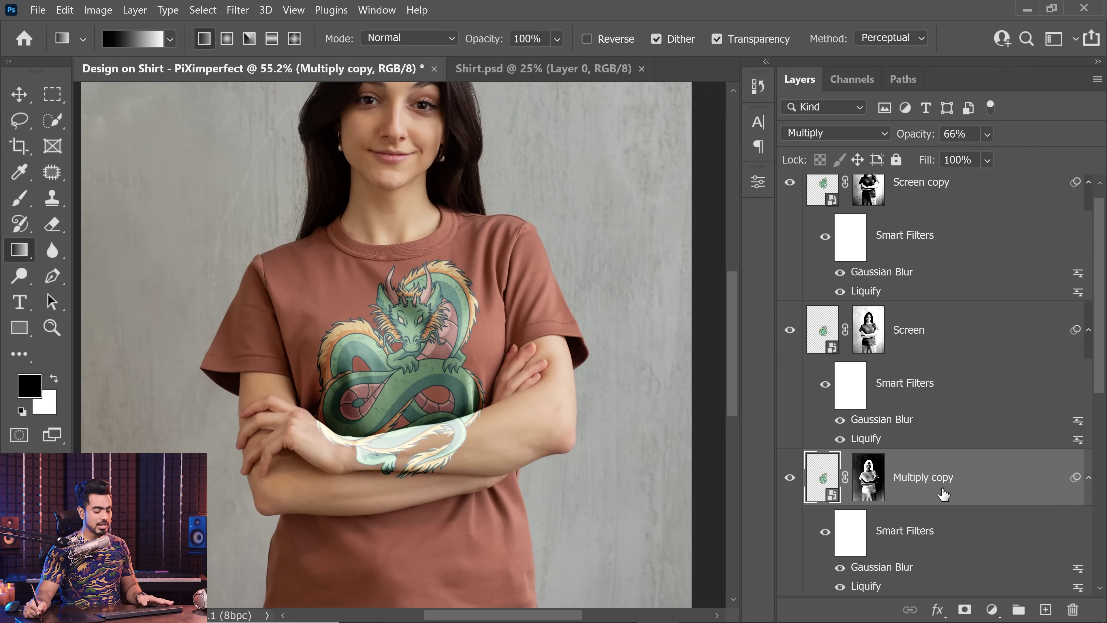
key("ctrl+j")
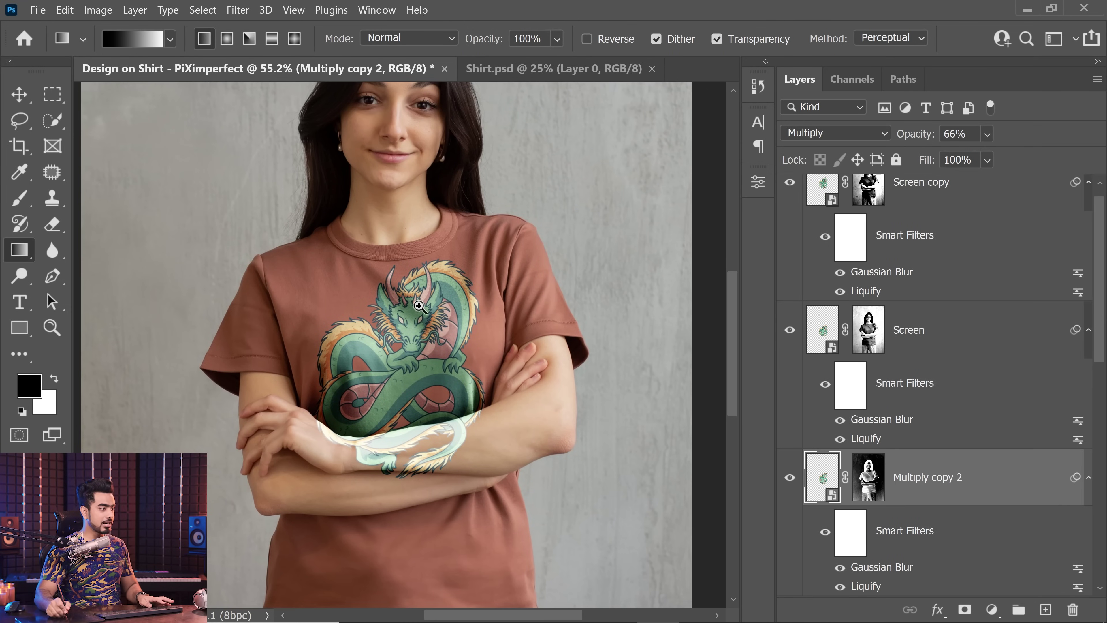
scroll(434, 302, "up", 1)
left_click_drag(869, 475, 871, 498)
key("ctrl+m")
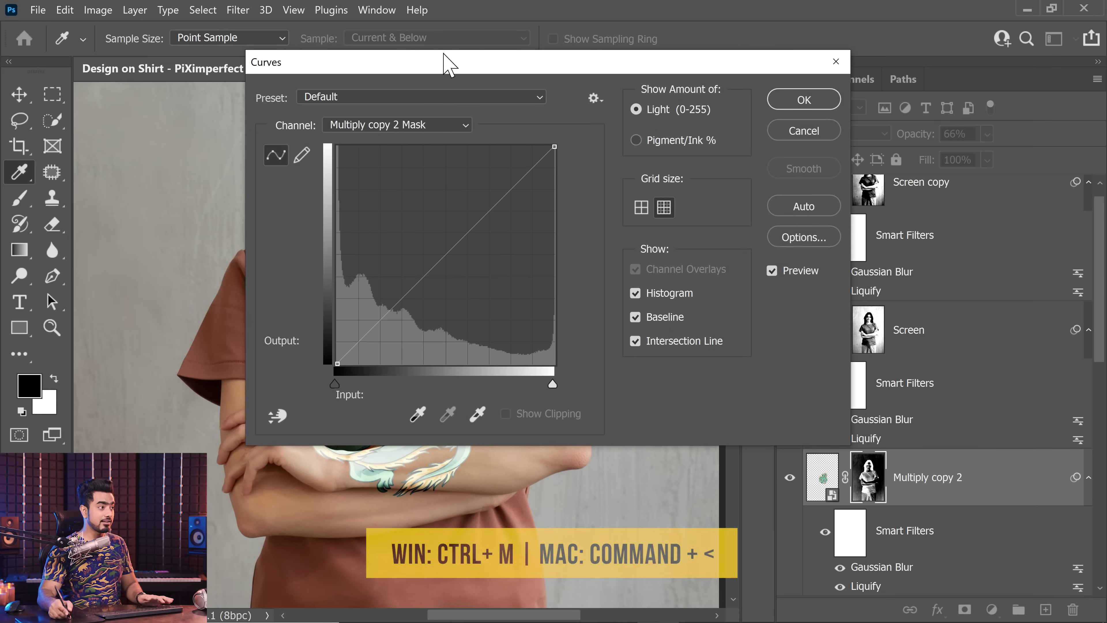
left_click_drag(563, 78, 754, 122)
mouse_move(629, 430)
left_mouse_down()
mouse_move(739, 431)
mouse_move(629, 434)
left_mouse_up()
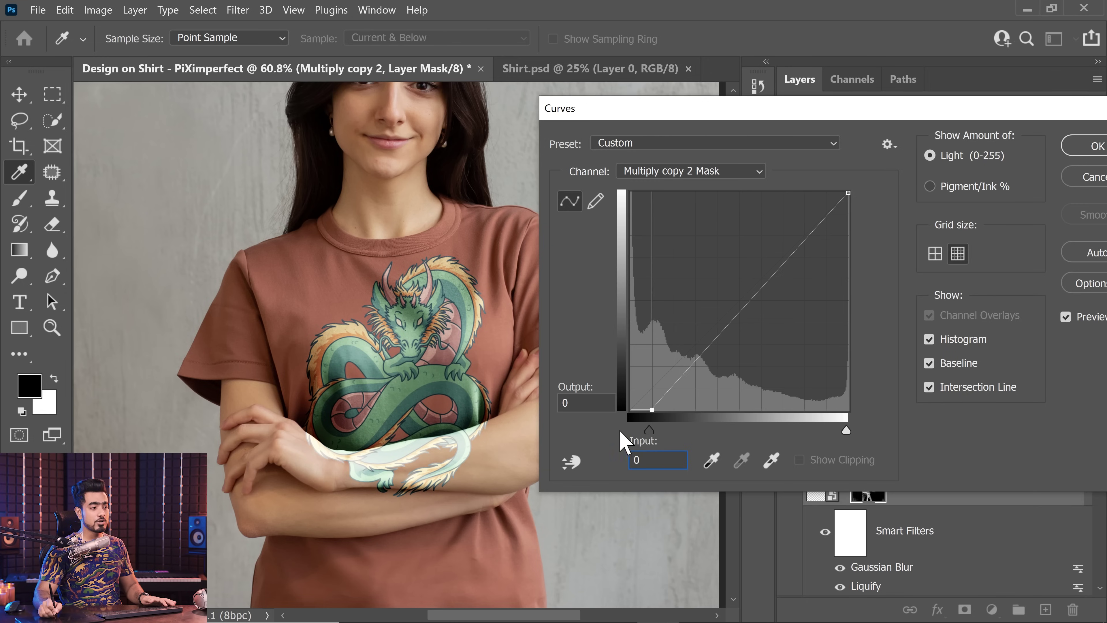
left_click(1092, 180)
key("g")
Step: Raise the Multiply copy 2 layer's opacity to 100% and darken its mask with Curves, moving the black point to input 128
left_click_drag(922, 135, 1062, 148)
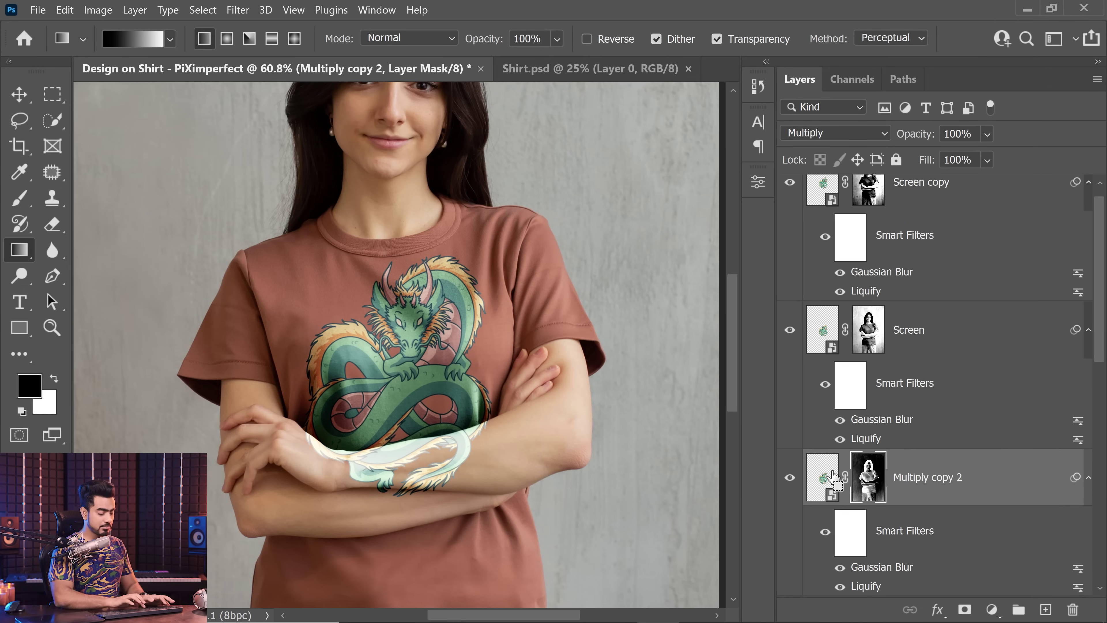
key("ctrl+m")
left_click_drag(506, 70, 886, 159)
left_click_drag(721, 471, 831, 476)
left_click_drag(904, 151, 719, 150)
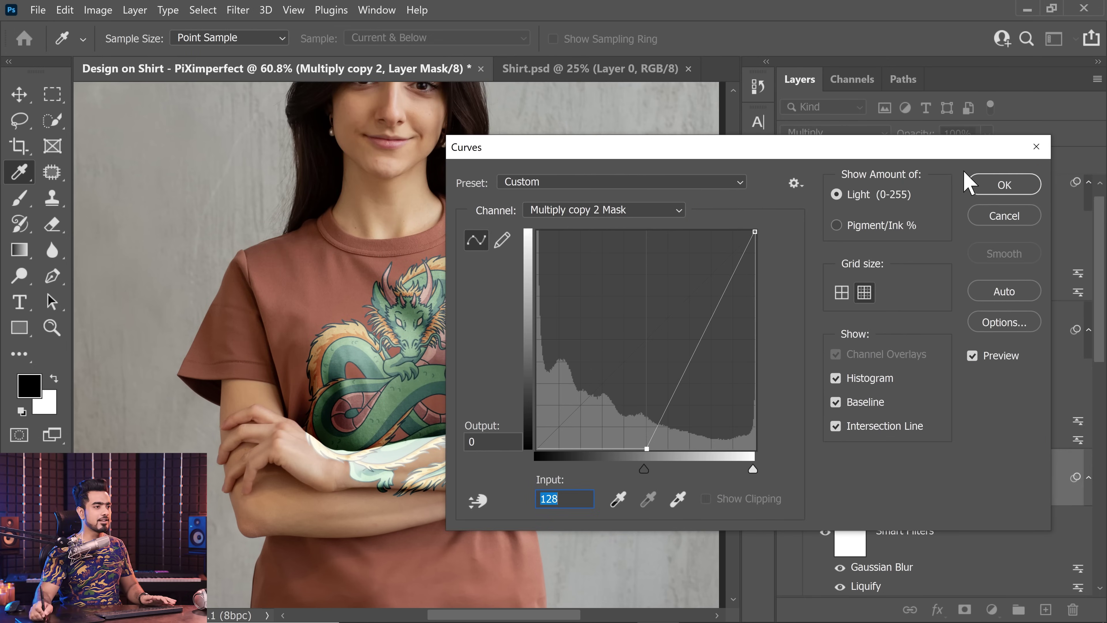
left_click(971, 183)
key("g")
Step: Compare the shirt design with the Multiply copy 2 layer hidden and shown
left_click(790, 477)
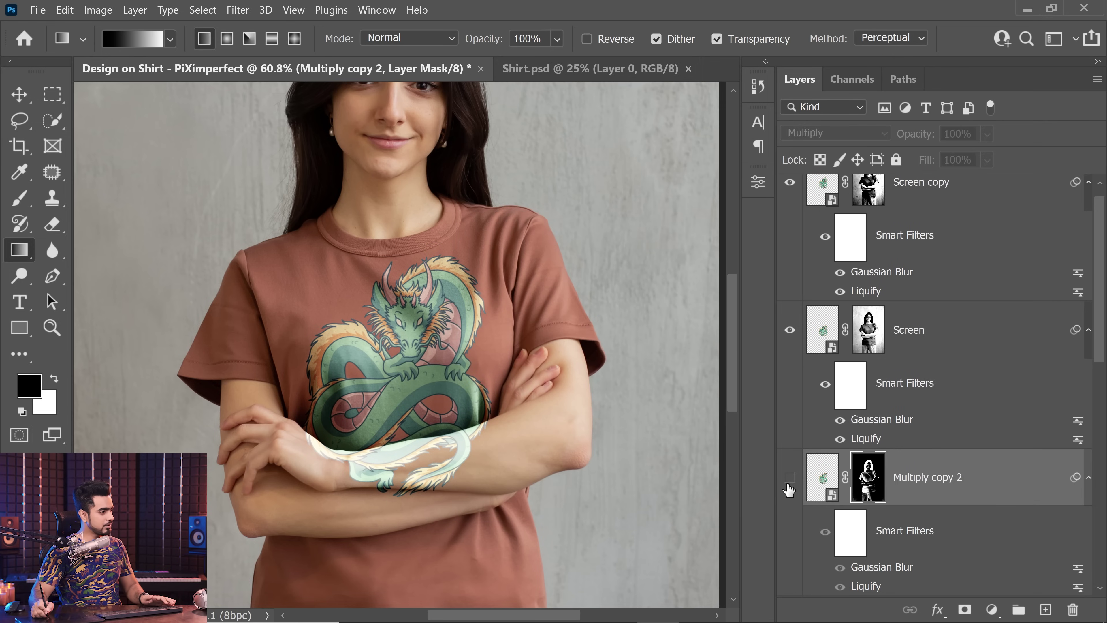
left_click(790, 477)
scroll(403, 298, "down", 3)
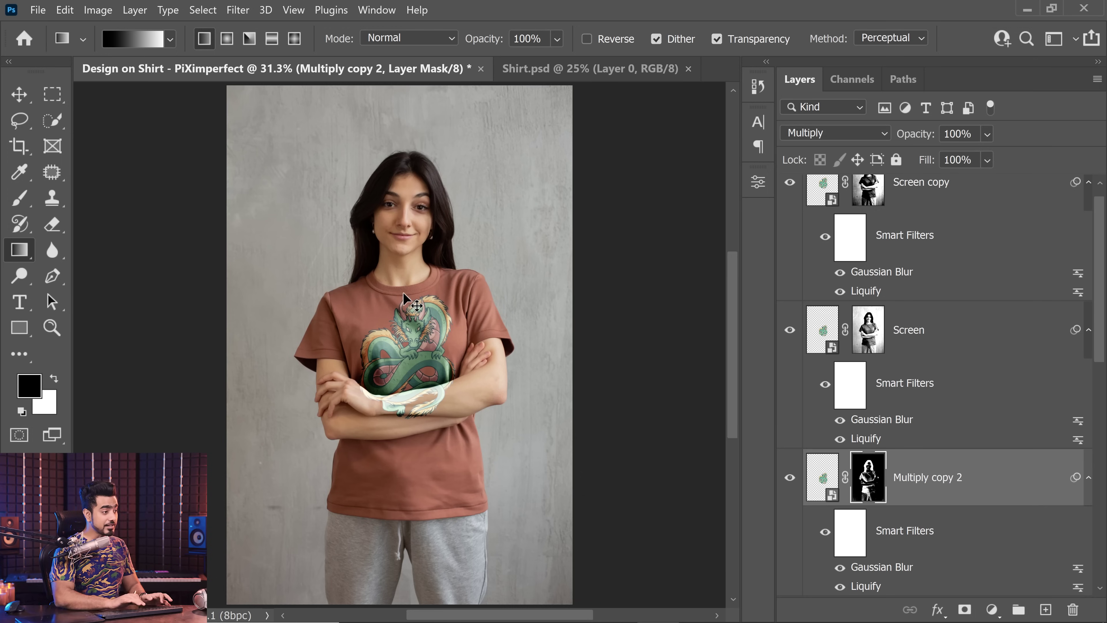
left_click(790, 480)
left_click(790, 480)
left_click(790, 480)
left_click(789, 479)
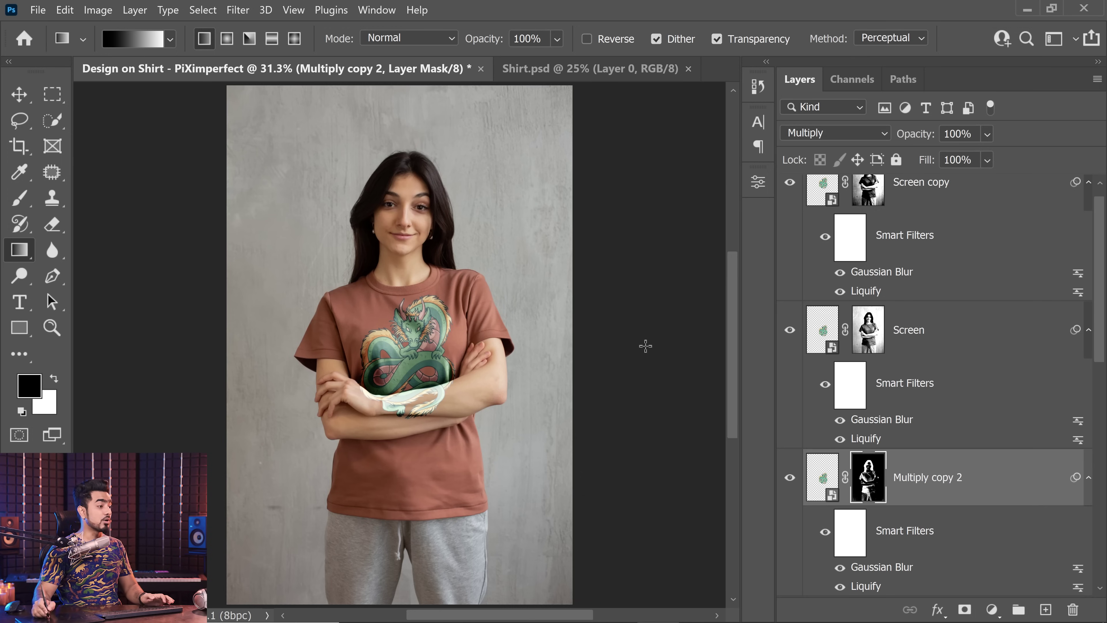
Step: Reduce the Multiply copy 2 layer's opacity to 80% and inspect the dragon up close
key("Return")
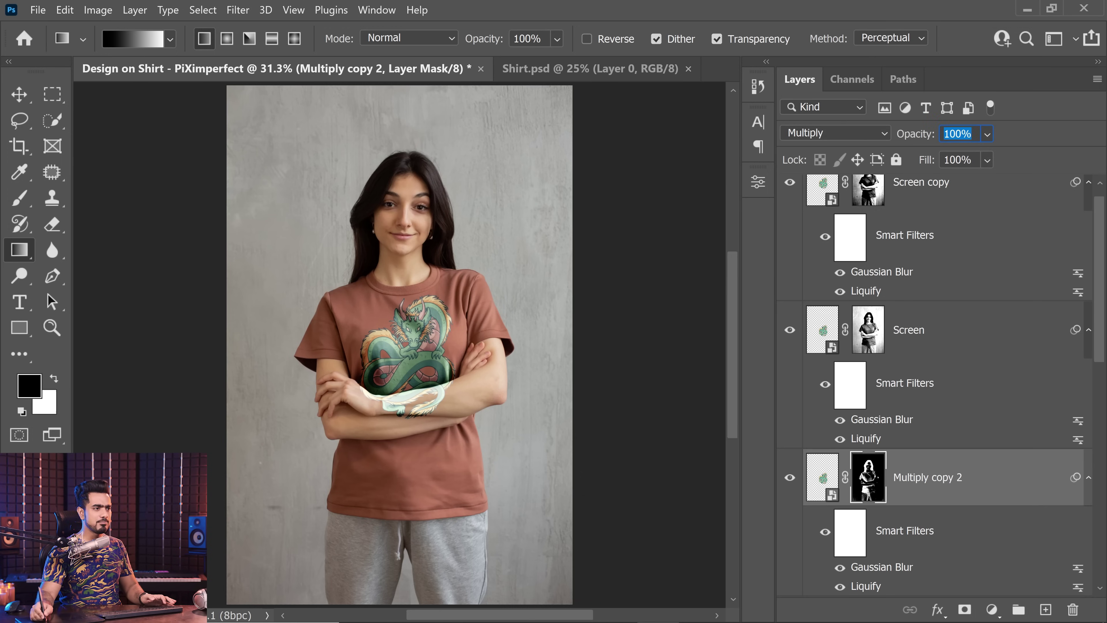
type("80")
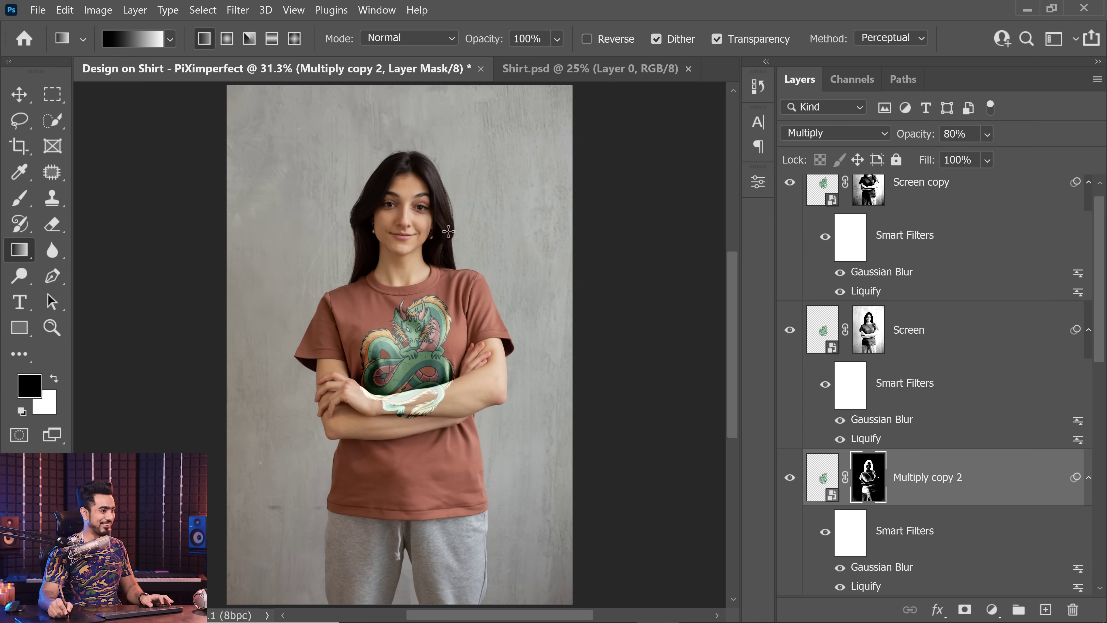
left_click_drag(414, 306, 419, 320)
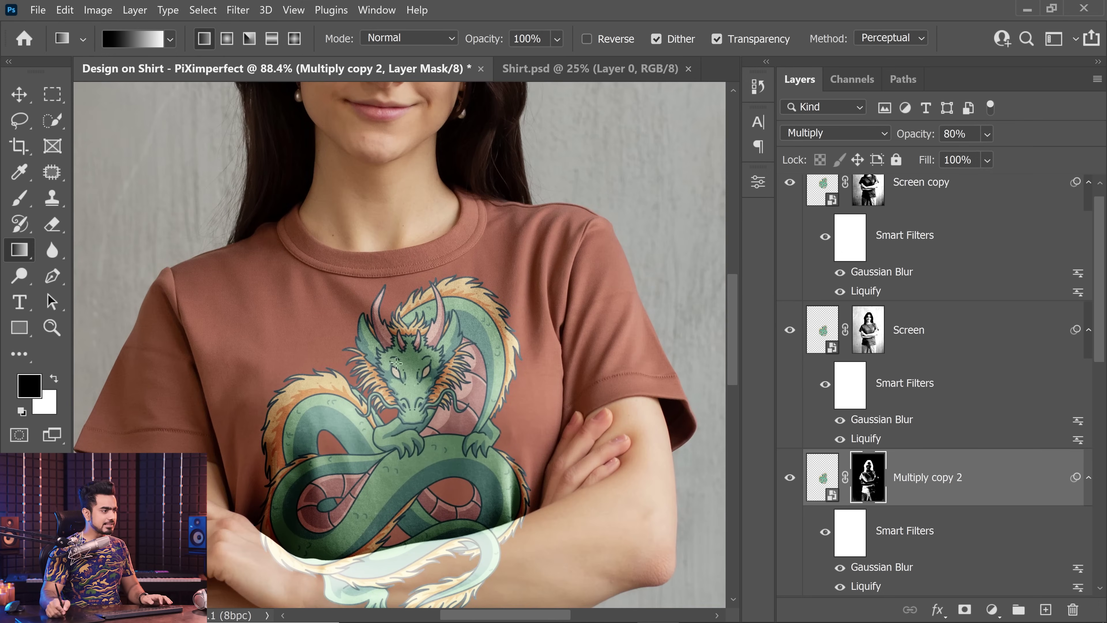
Step: Load the Dragon layer's outline as a selection and add a Hue/Saturation adjustment above the Screen copy layer
left_click_drag(1104, 300, 1102, 524)
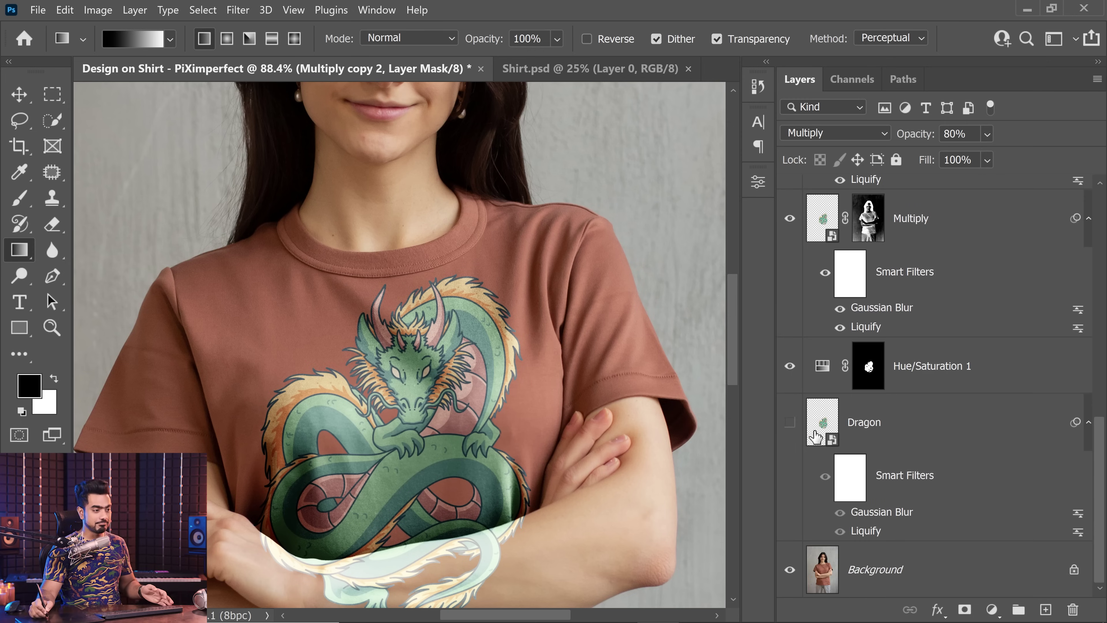
left_click(827, 423, "ctrl")
scroll(1103, 440, "up", 10)
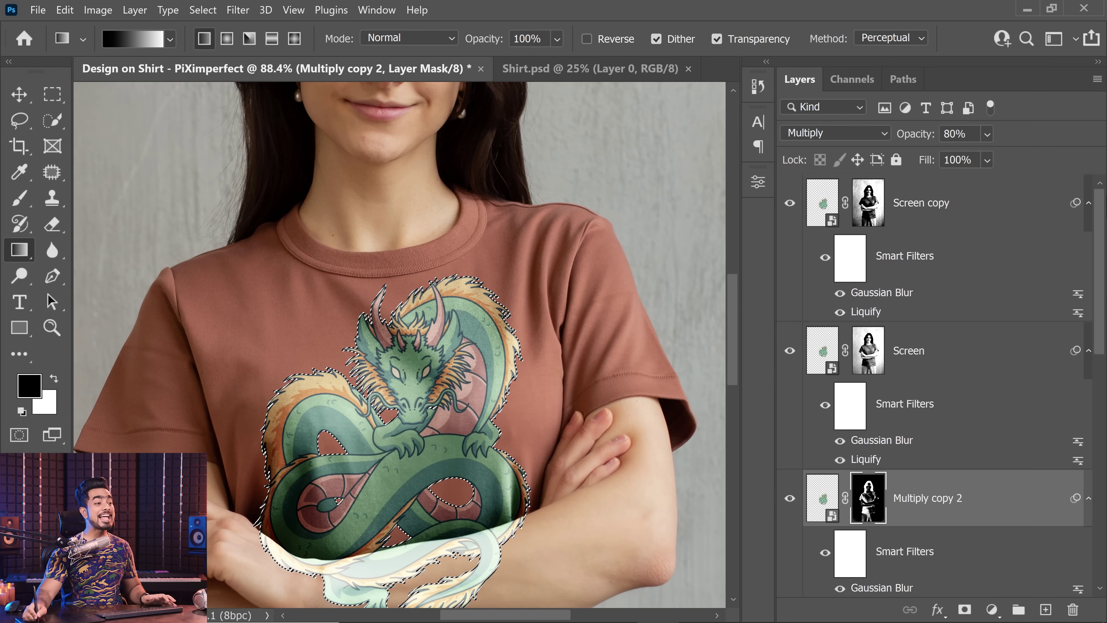
key("alt+period")
left_click(989, 610)
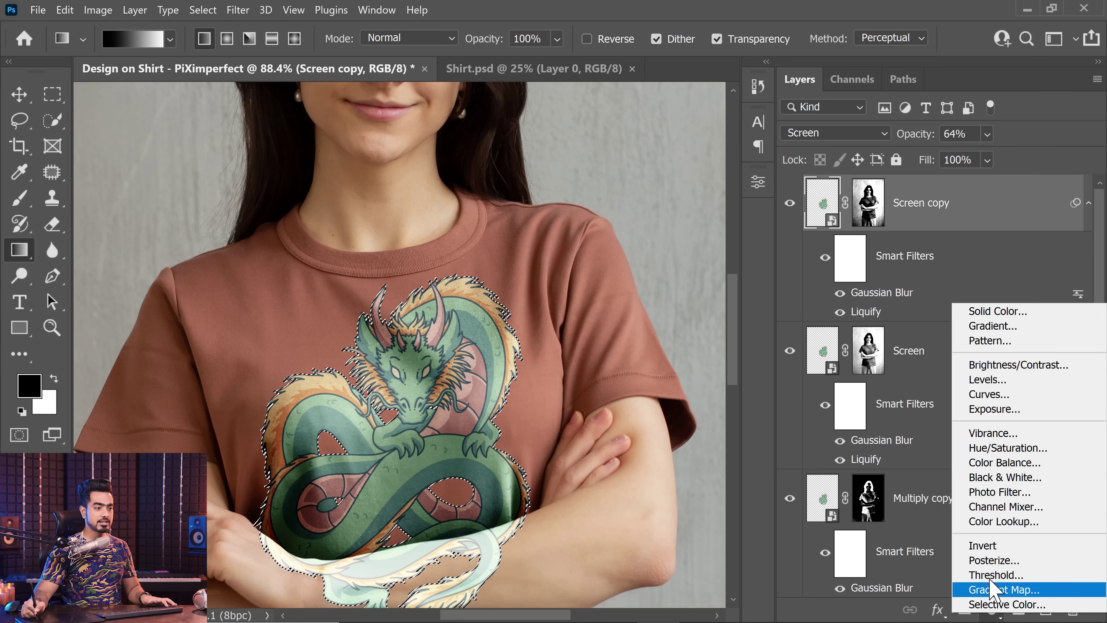
left_click(1001, 448)
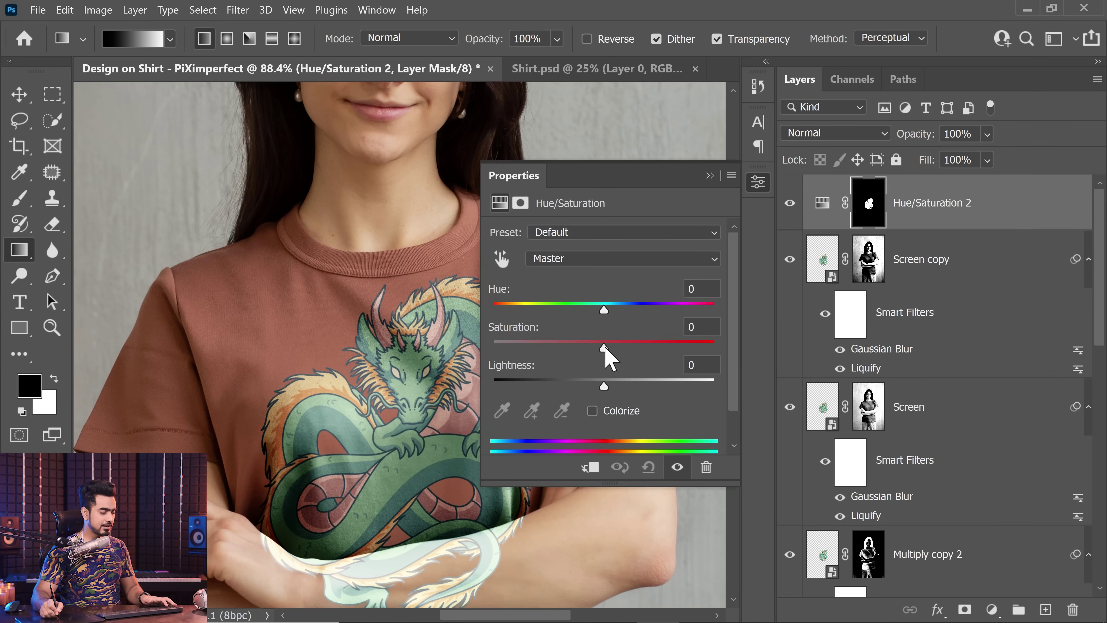
Step: Set the new Hue/Saturation adjustment's Saturation to +30 and collapse its settings
left_click_drag(604, 348, 640, 344)
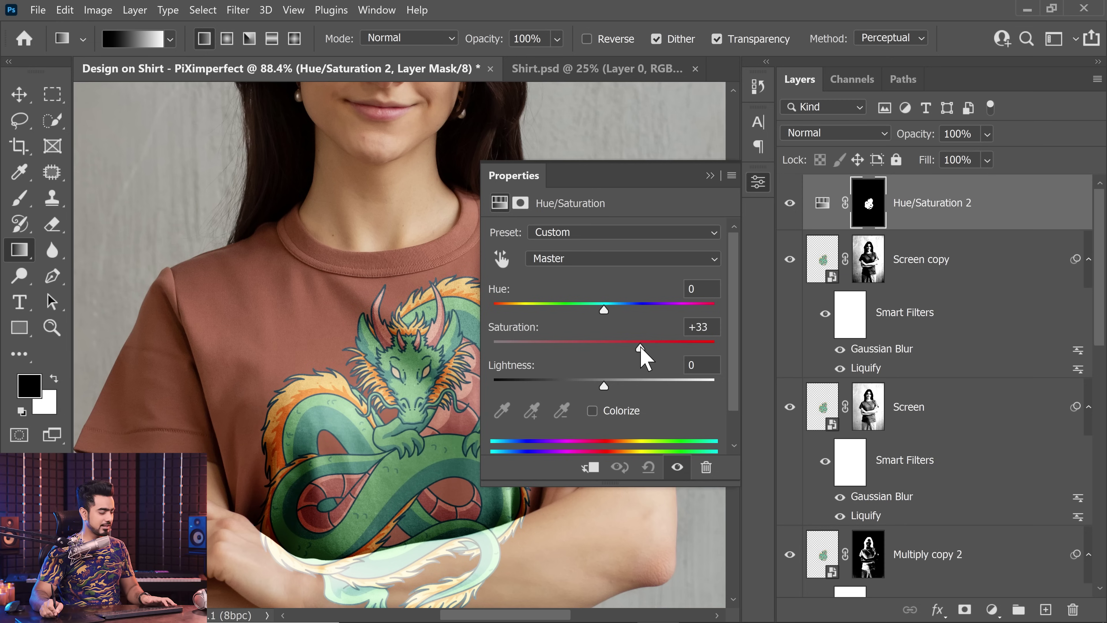
key("ctrl+a")
type("30")
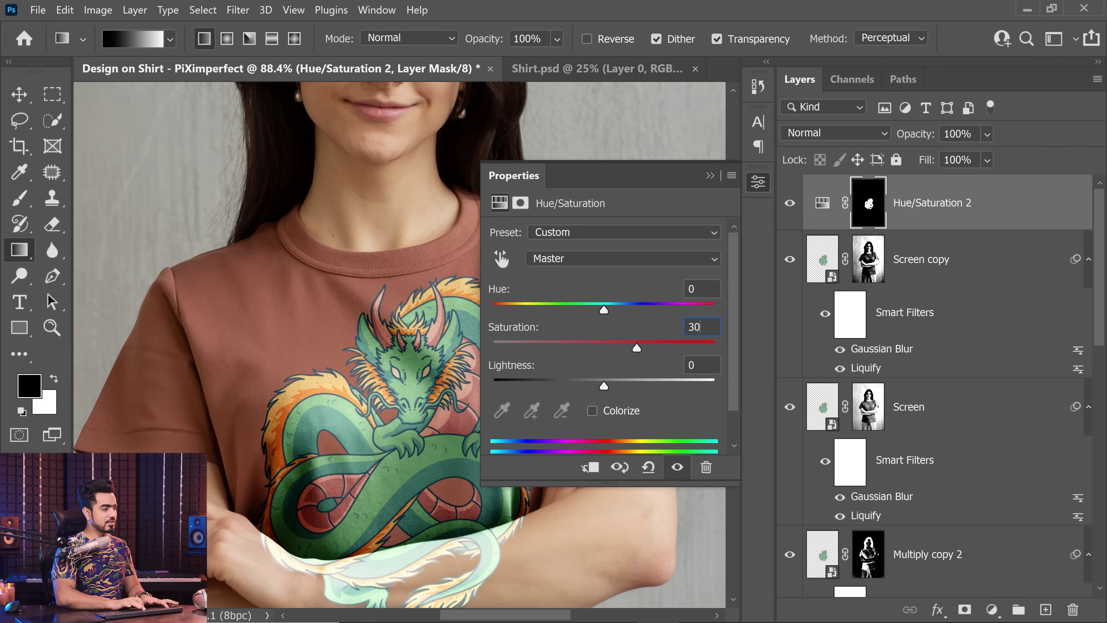
left_click(710, 175)
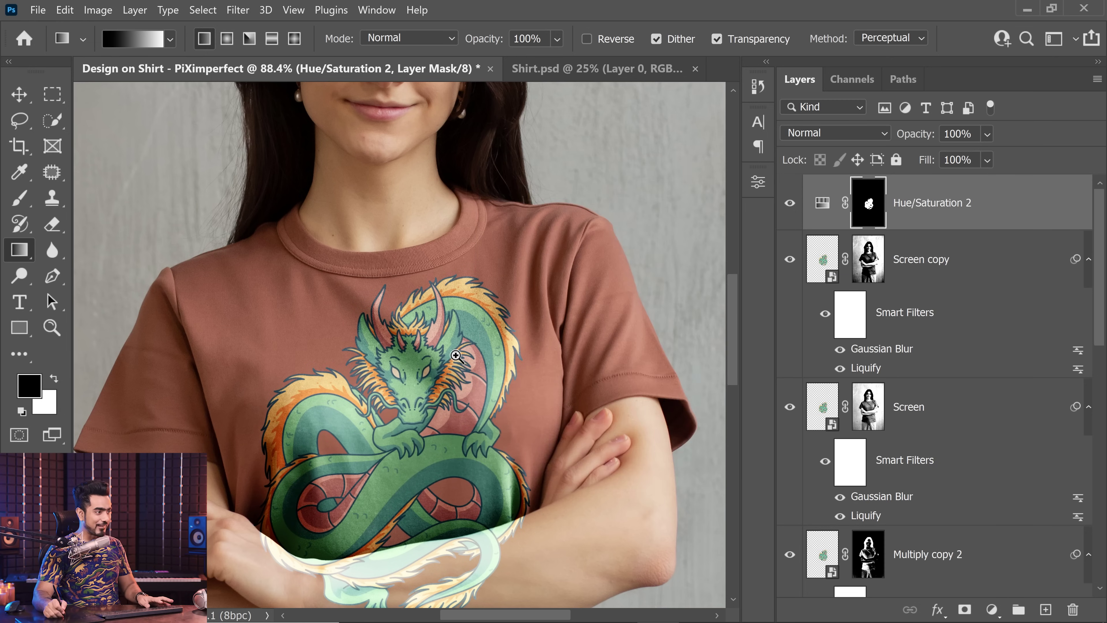
scroll(455, 355, "down", 5)
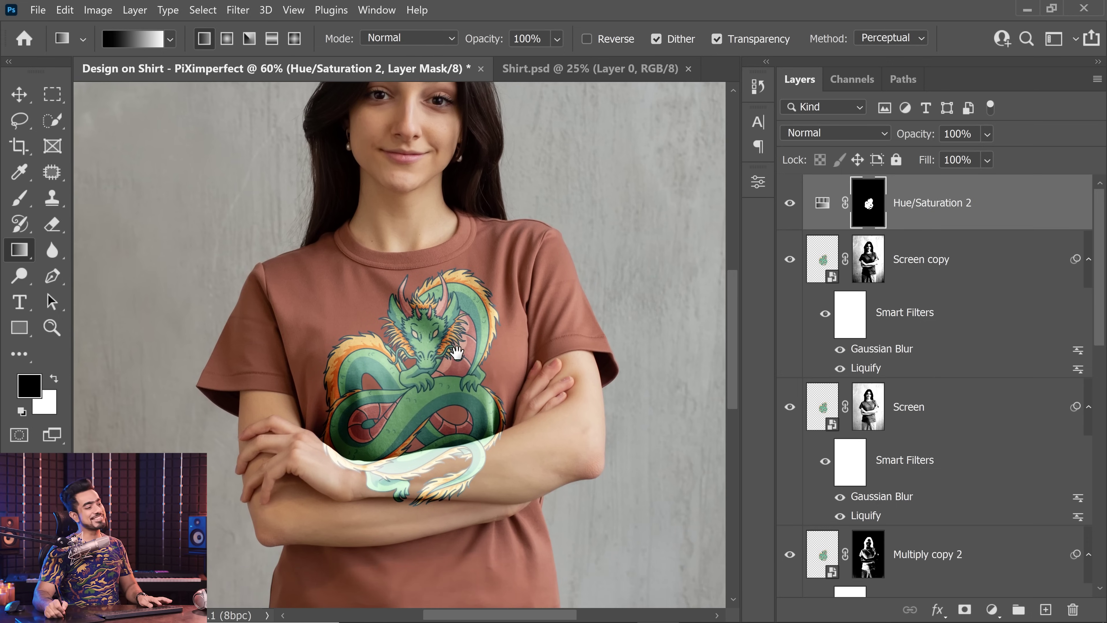
left_click_drag(1103, 257, 1095, 221)
left_click_drag(1099, 271, 1105, 523)
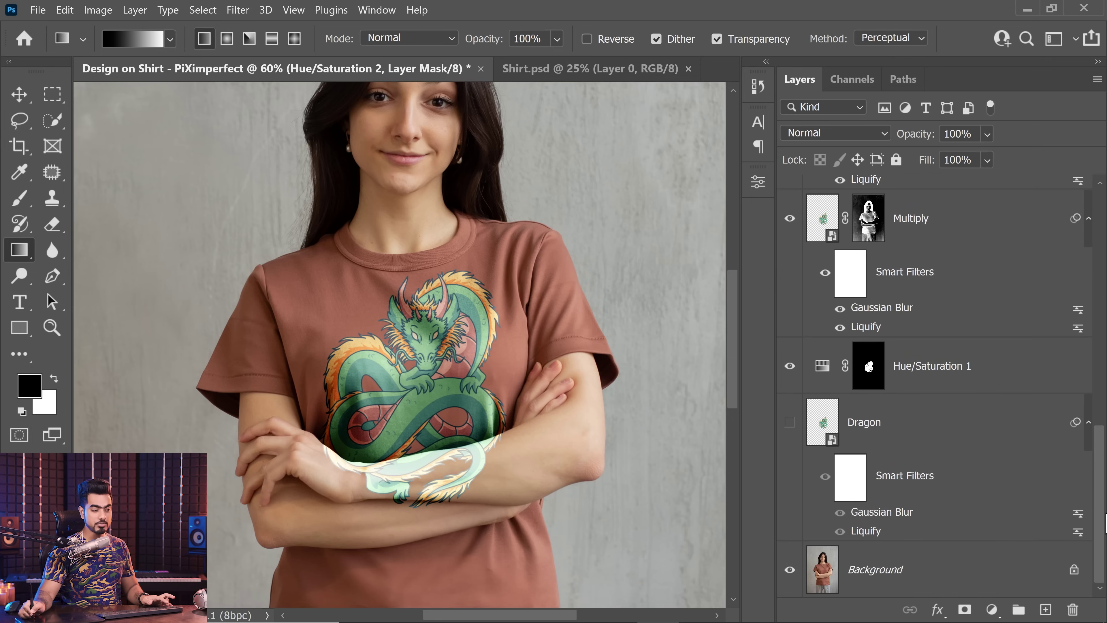
Step: Group all the design and adjustment layers down to the Dragon layer and add a white layer mask to the group
left_click(943, 422, "shift")
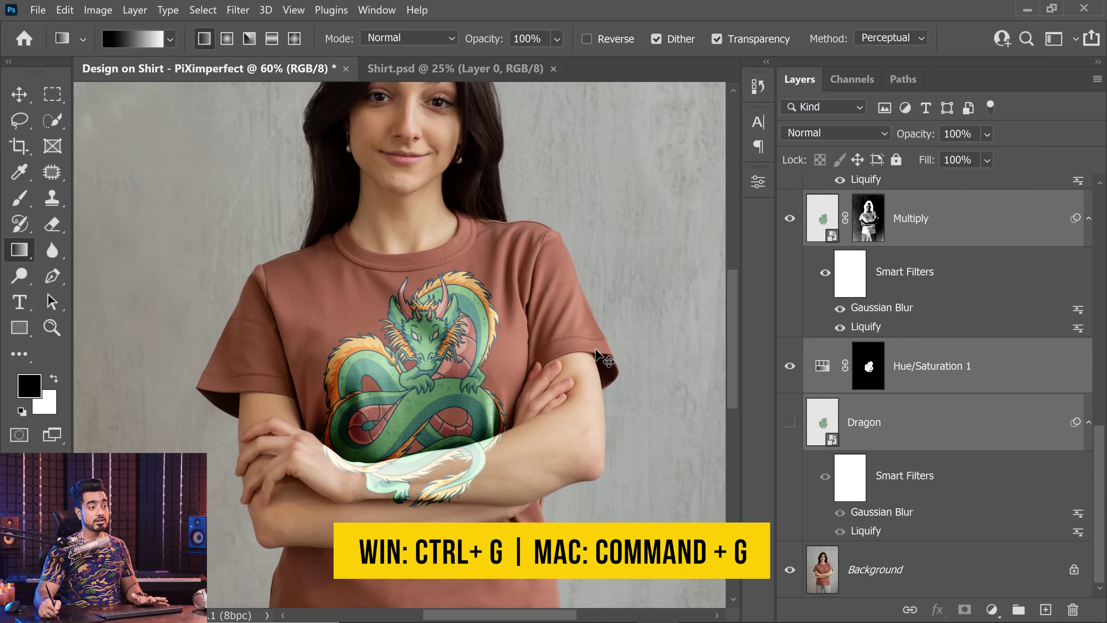
key("ctrl+g")
left_click(964, 610)
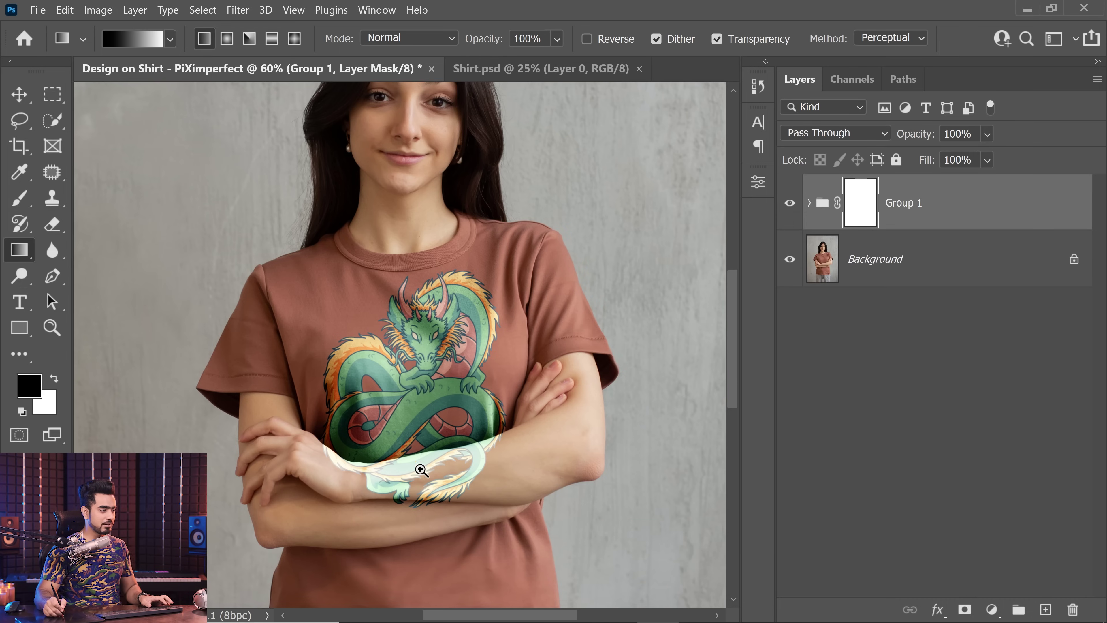
Step: Hide the design group and select the woman's crossed arms and hands on the Background layer with the Quick Selection tool
left_click_drag(421, 465, 458, 463)
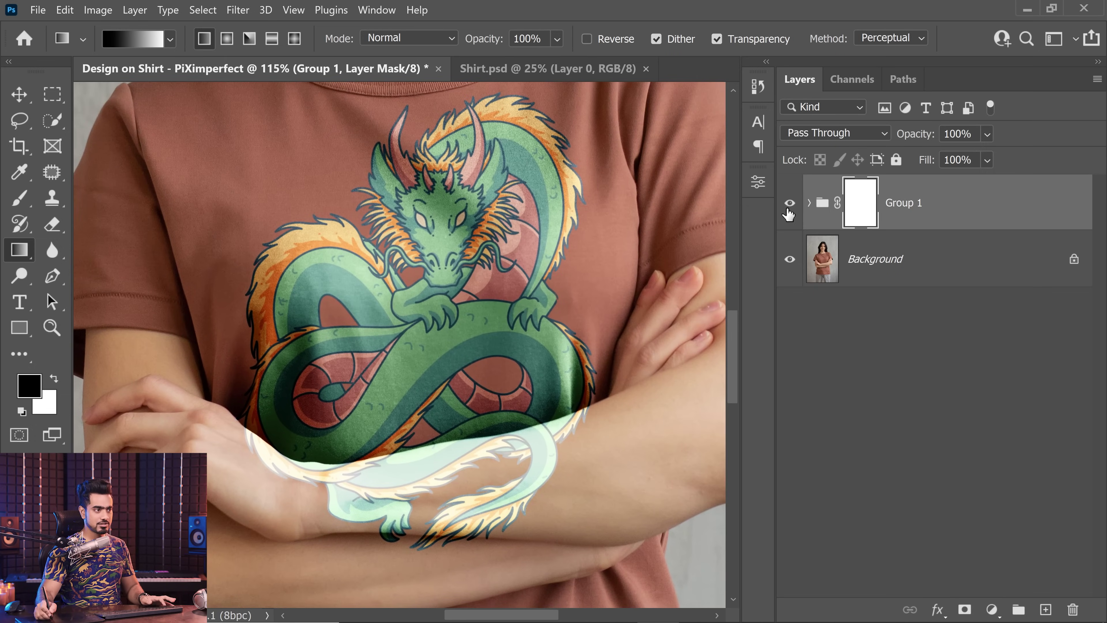
left_click(789, 205)
left_click(878, 283)
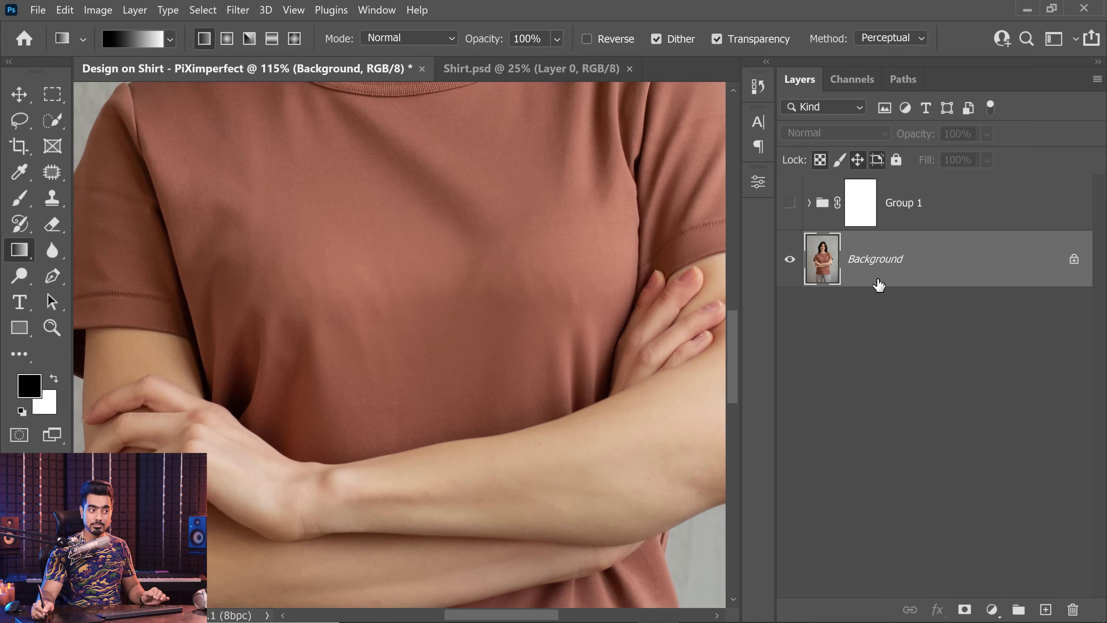
left_click_drag(52, 120, 143, 136)
mouse_move(220, 448)
left_mouse_down()
mouse_move(235, 447)
mouse_move(277, 488)
mouse_move(382, 497)
left_mouse_up()
mouse_move(625, 451)
left_mouse_down()
mouse_move(256, 508)
mouse_move(168, 440)
mouse_move(134, 374)
mouse_move(170, 380)
mouse_move(159, 366)
mouse_move(179, 384)
left_mouse_up()
Step: Show the design group again, fill the arm selection with black on its mask, and deselect
left_click(790, 204)
left_click(865, 213)
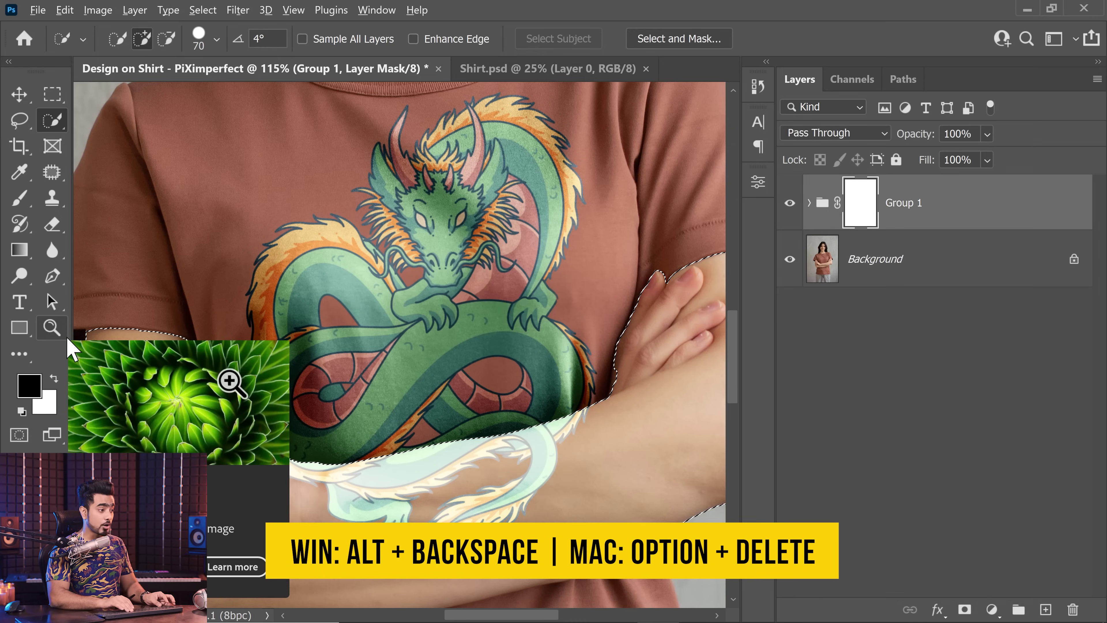
key("alt+BackSpace")
key("ctrl+d")
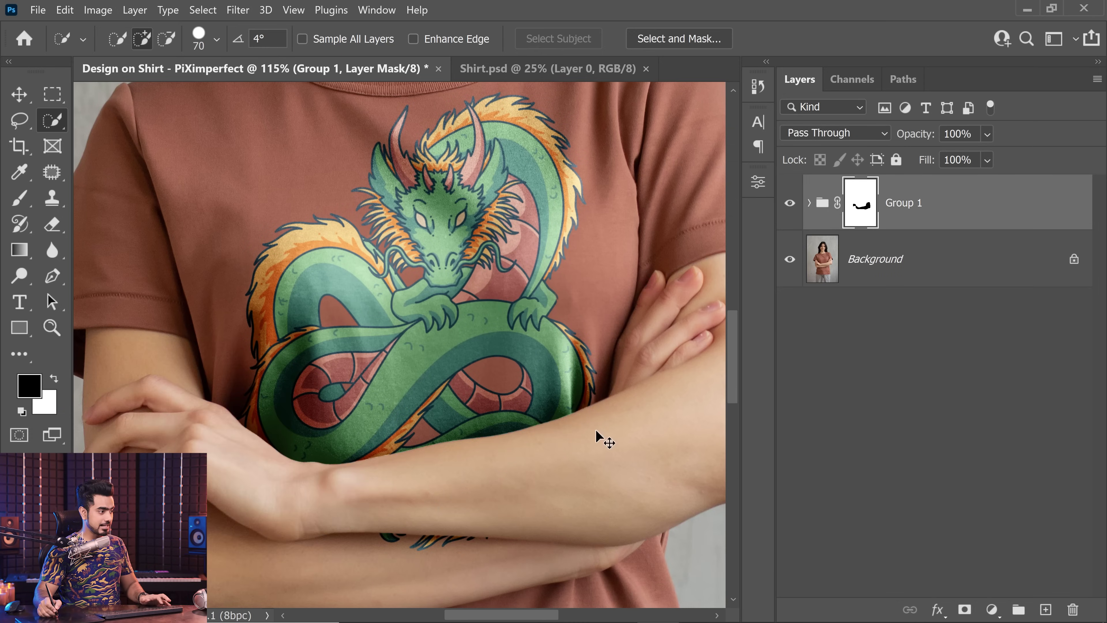
Step: Paint black on the group's mask with a 125 px brush over the dragon remnants on the lower forearm
scroll(446, 539, "up", 3)
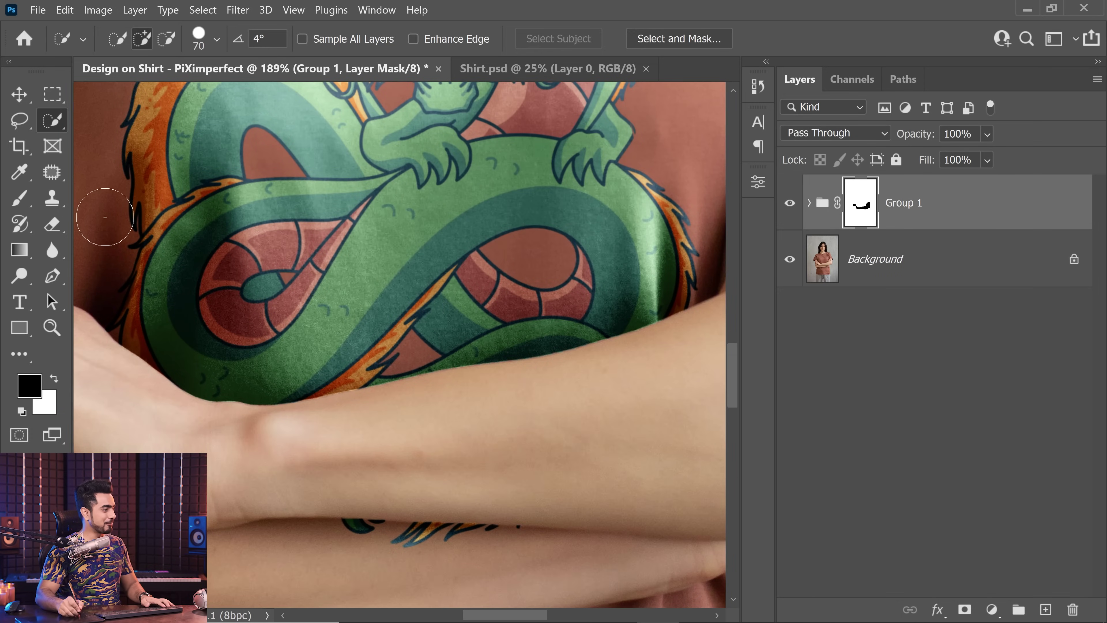
left_click(20, 198)
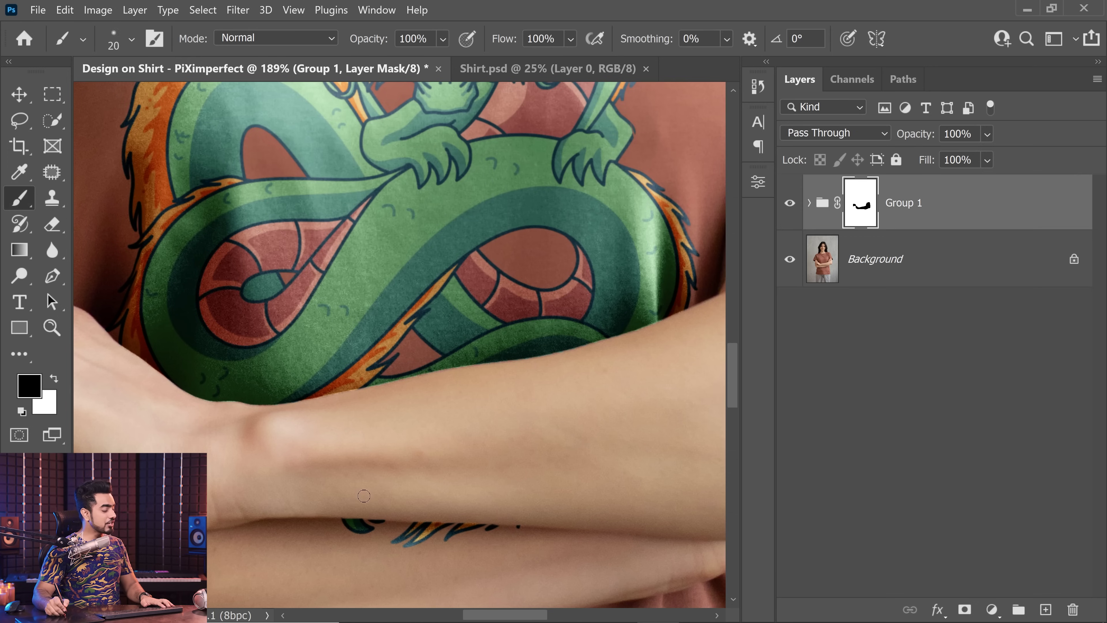
left_click_drag(358, 523, 445, 516)
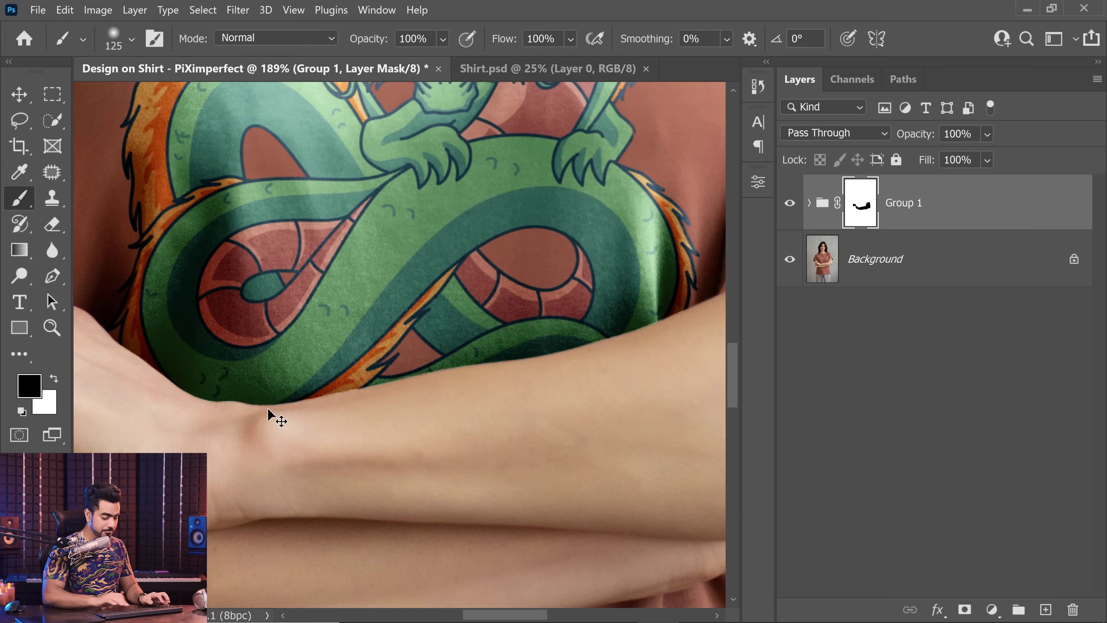
Step: View the whole photo and inspect the masked dragon design on the shirt up close
key("ctrl+0")
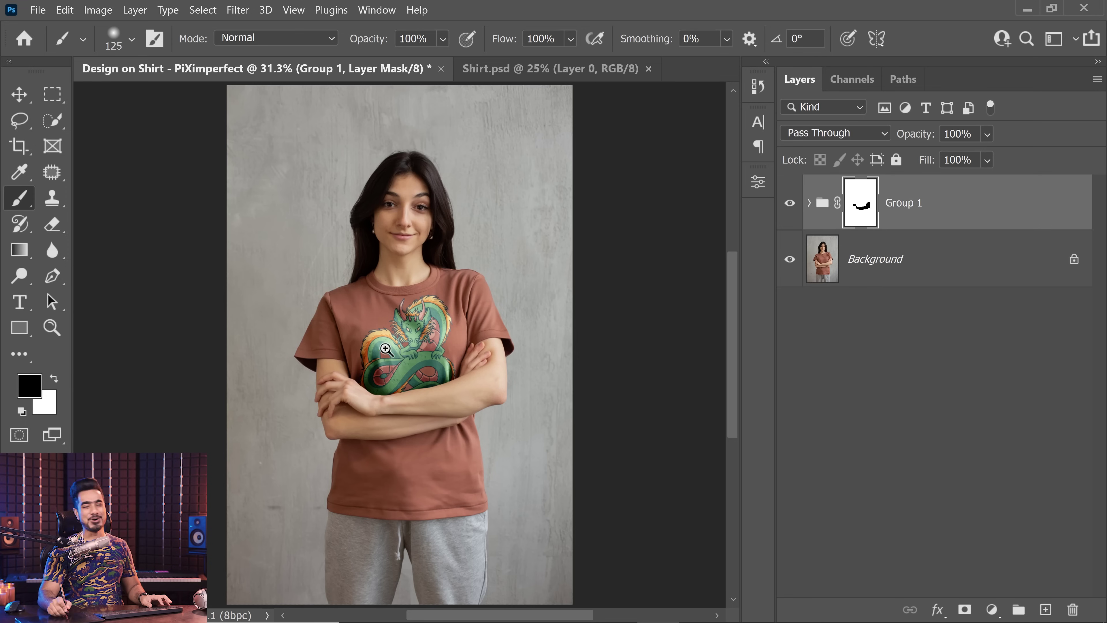
left_click_drag(410, 338, 429, 386)
mouse_move(915, 141)
left_mouse_down()
mouse_move(876, 143)
mouse_move(942, 142)
left_mouse_up()
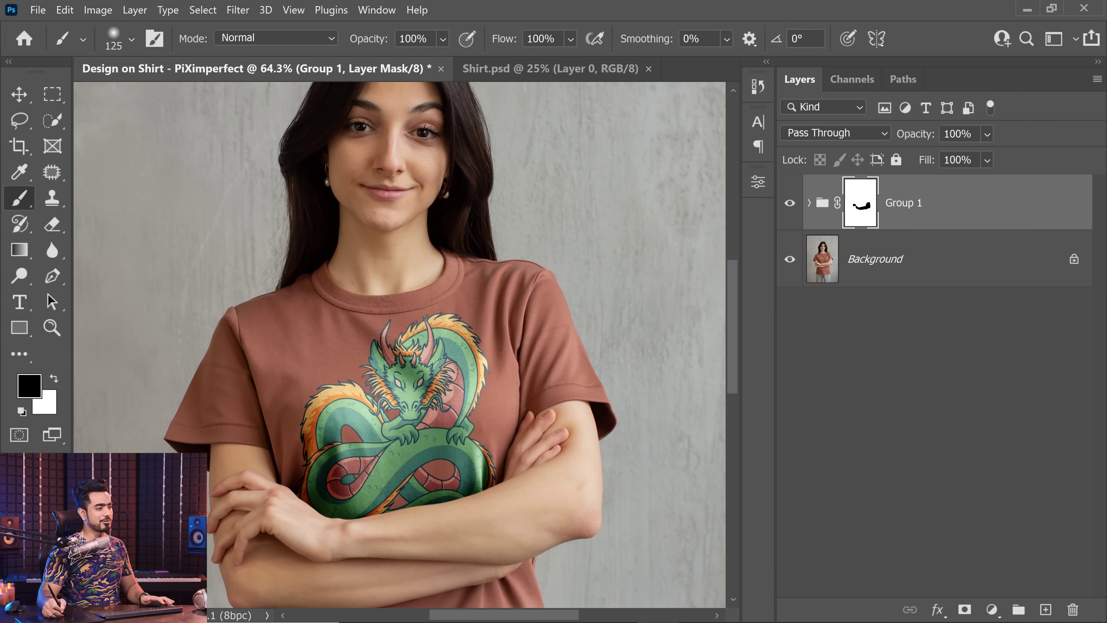